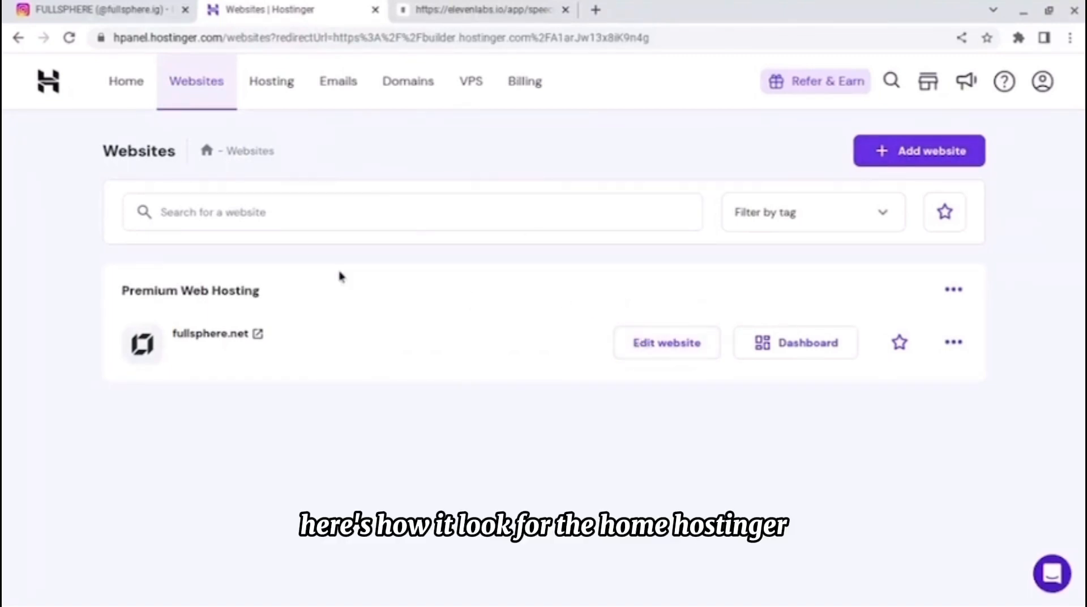
Open the account home page and examine its widgets, hosting and domain sections.
click(128, 102)
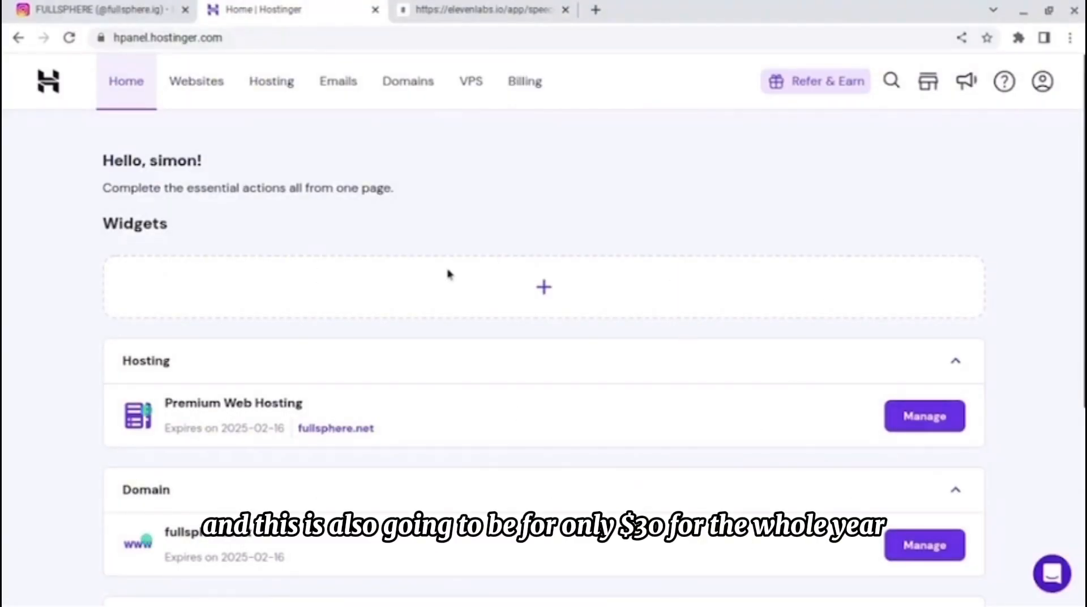
scroll(747, 382, down, 3)
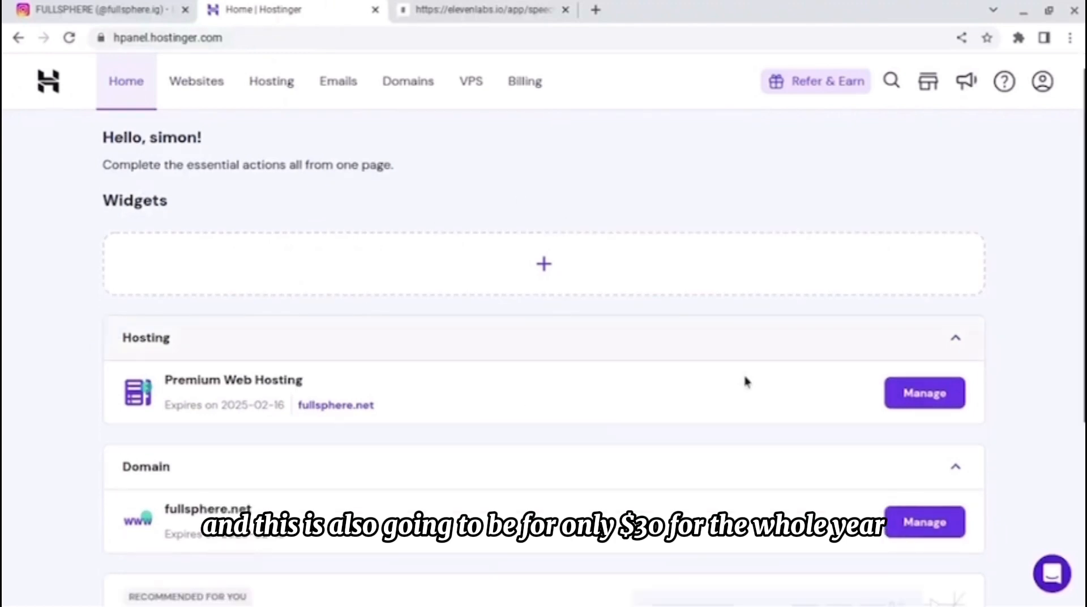
scroll(746, 382, up, 2)
scroll(745, 382, up, 2)
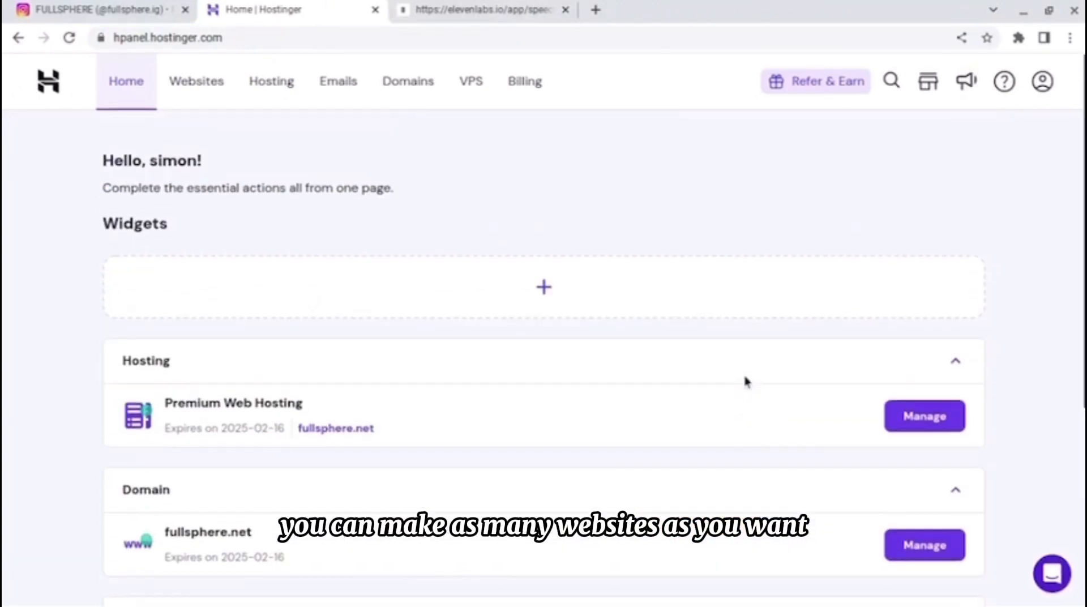
scroll(745, 382, down, 3)
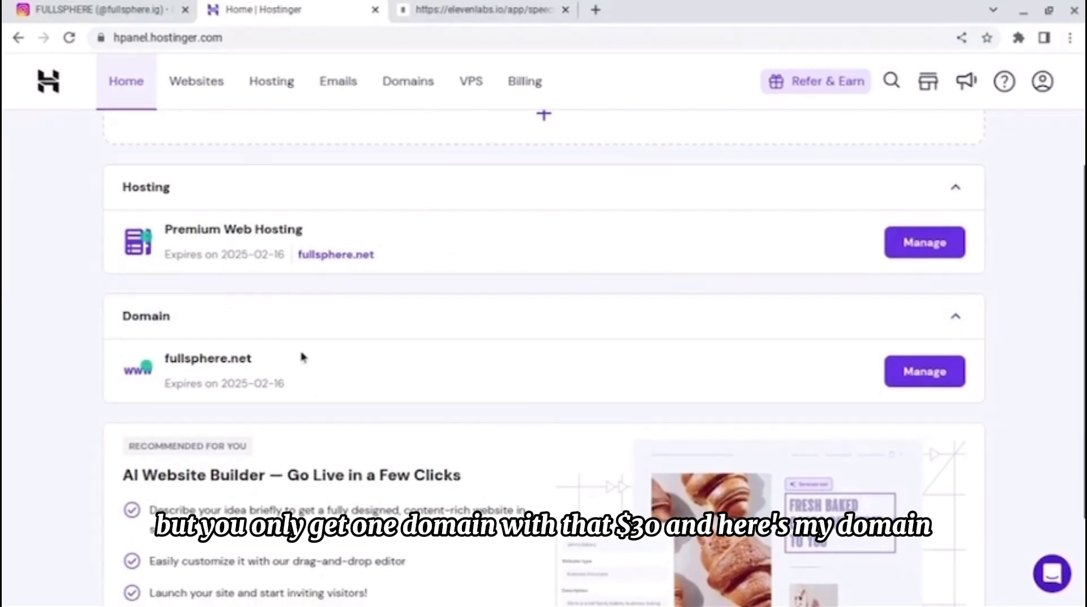
scroll(301, 357, down, 2)
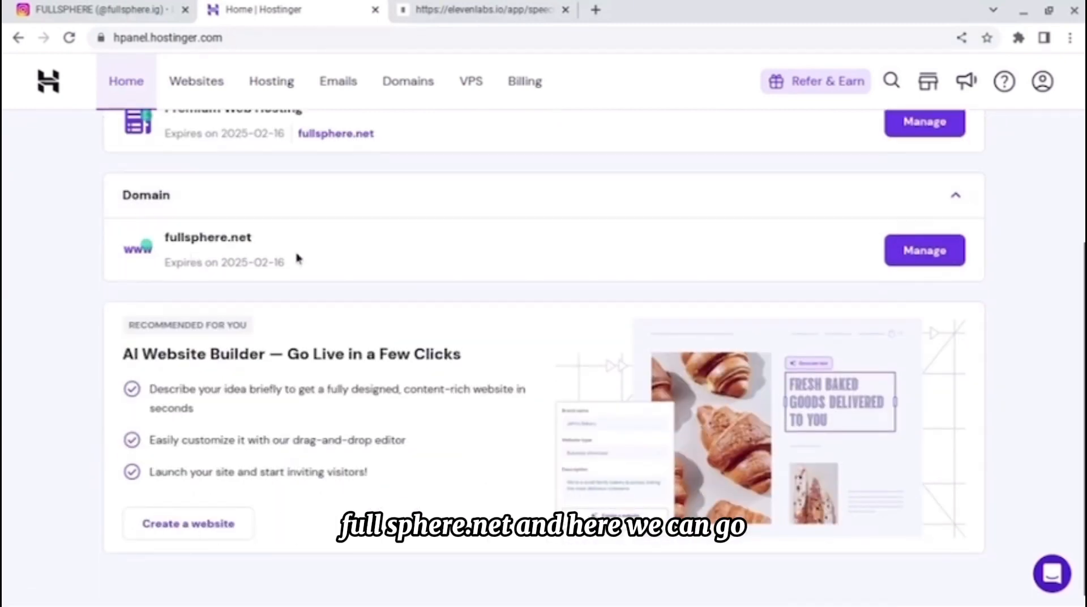
scroll(381, 260, up, 4)
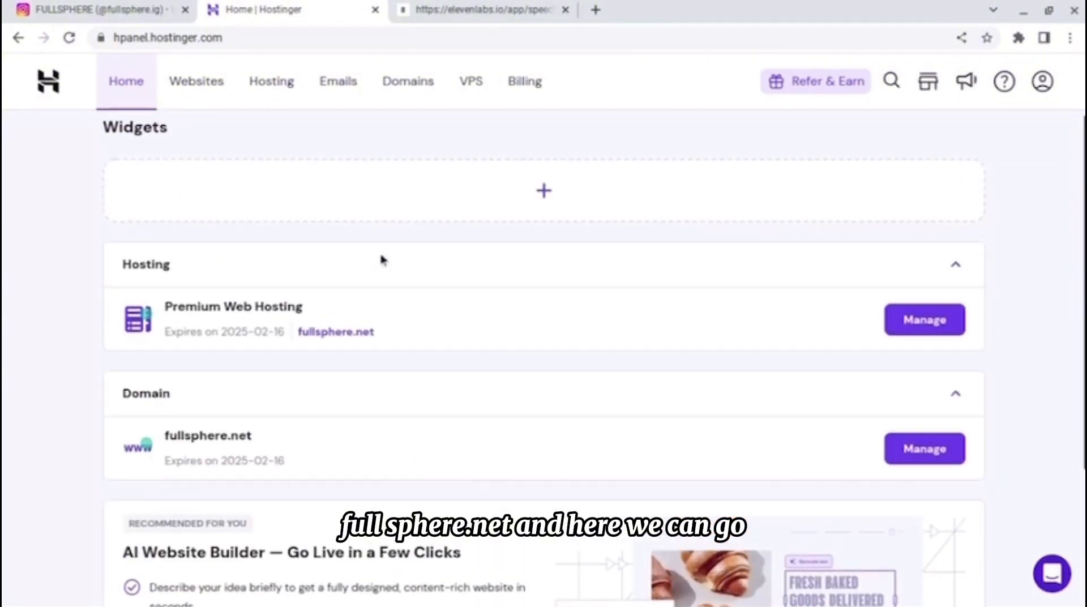
scroll(509, 432, up, 1)
scroll(508, 432, down, 1)
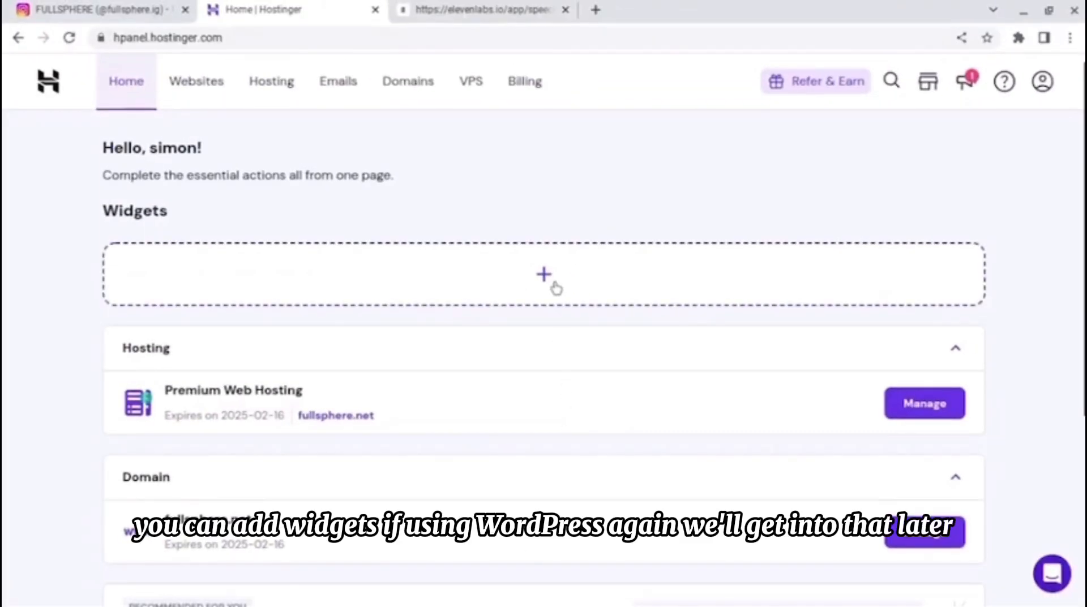
scroll(416, 367, down, 2)
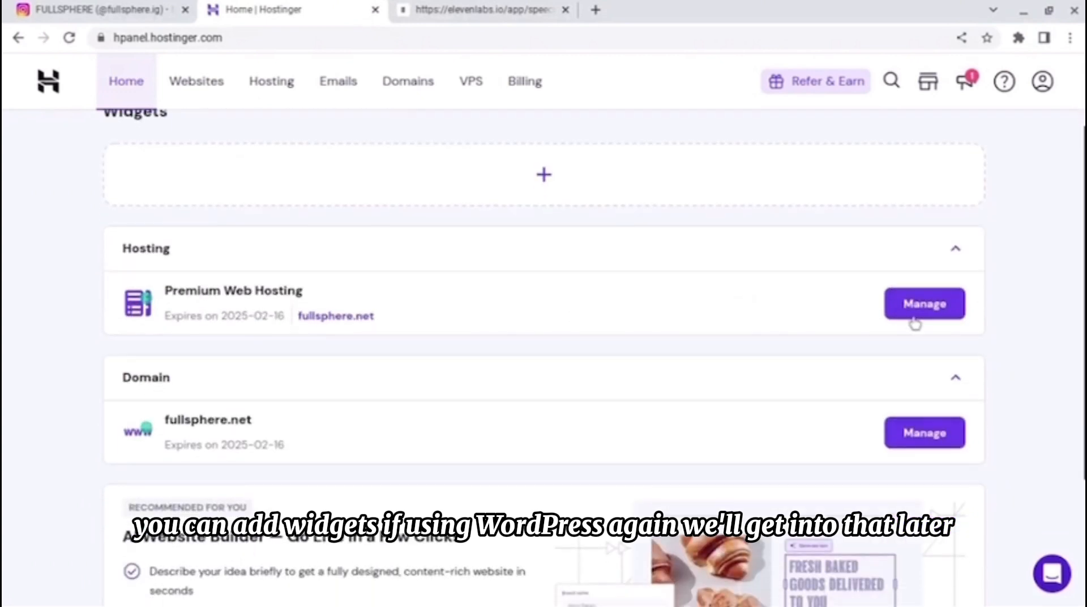
Open fullsphere.net from the Premium Web Hosting plan in the website editor and look through its home page sections.
click(929, 308)
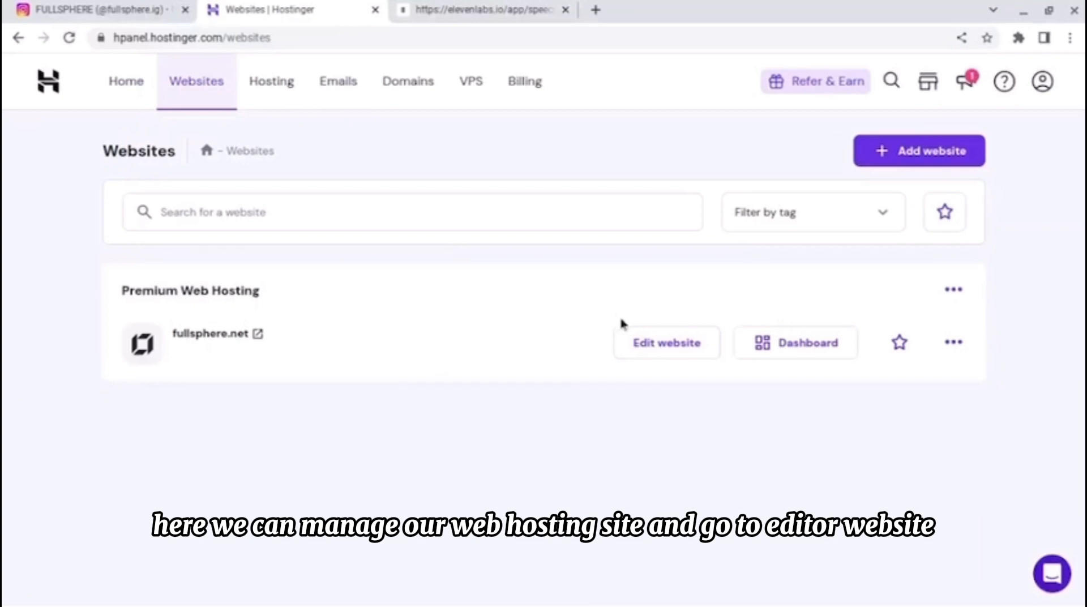
click(640, 340)
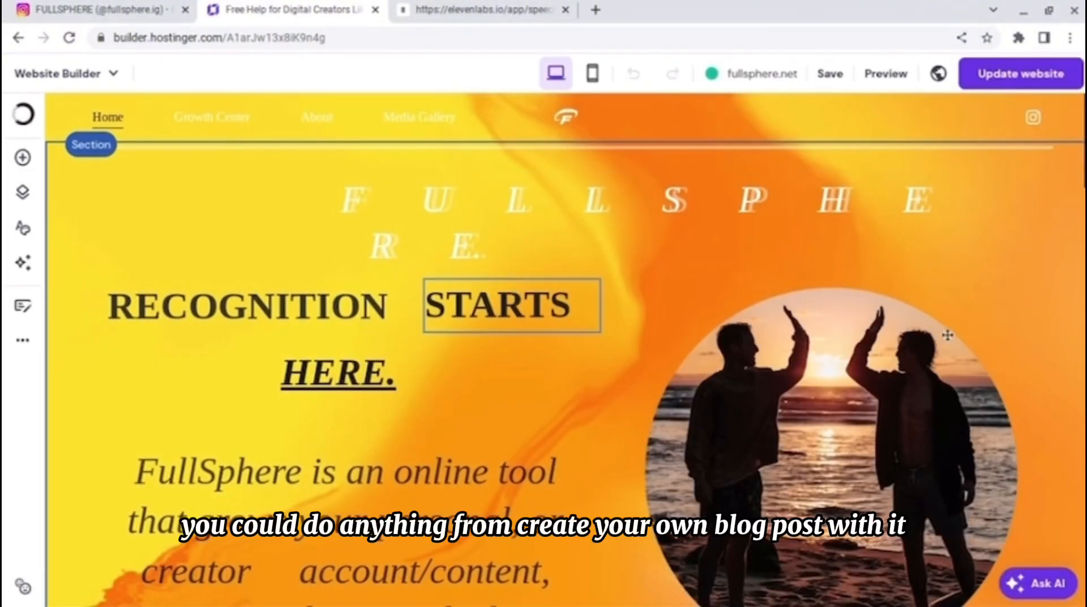
scroll(564, 304, down, 3)
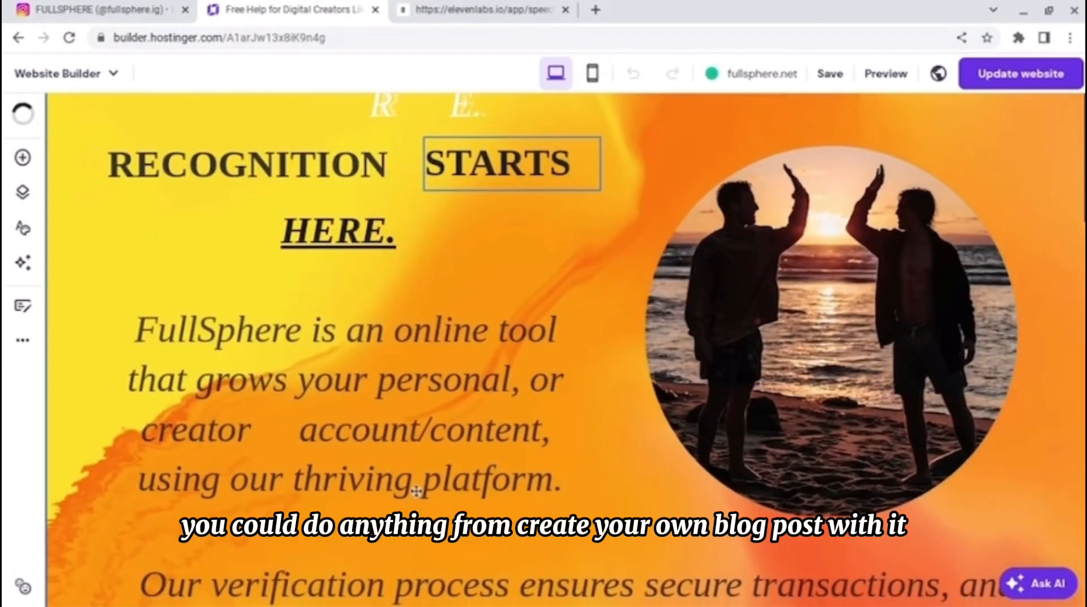
scroll(399, 415, down, 3)
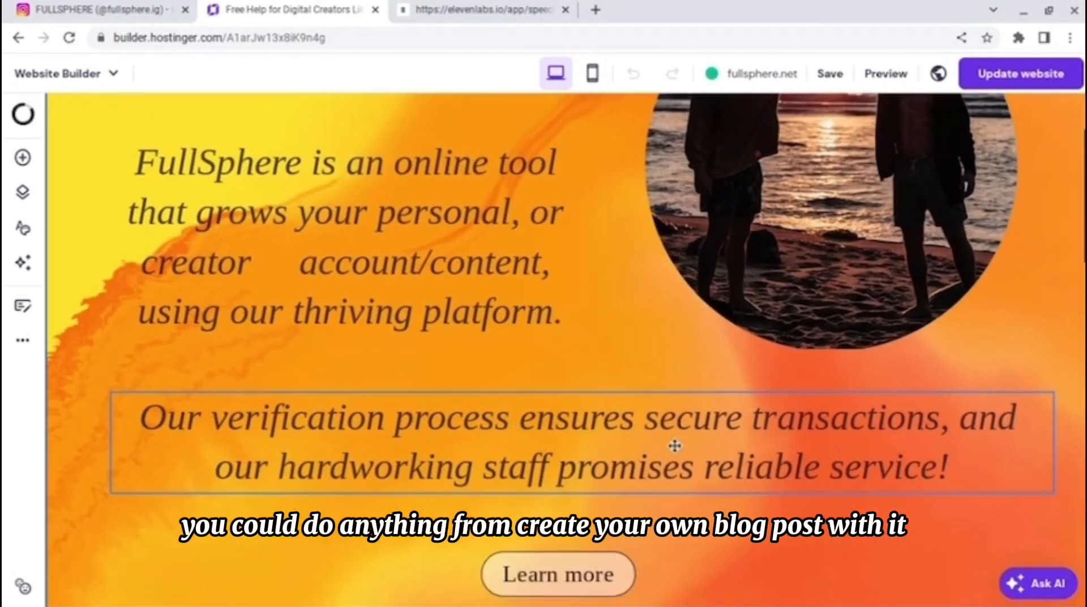
scroll(688, 445, down, 9)
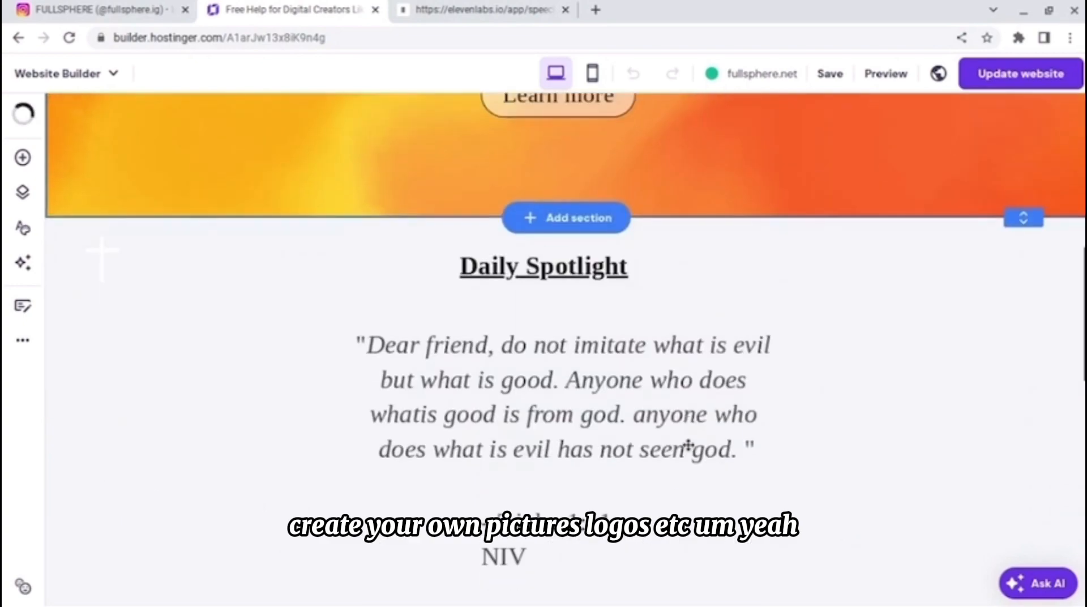
scroll(688, 445, down, 6)
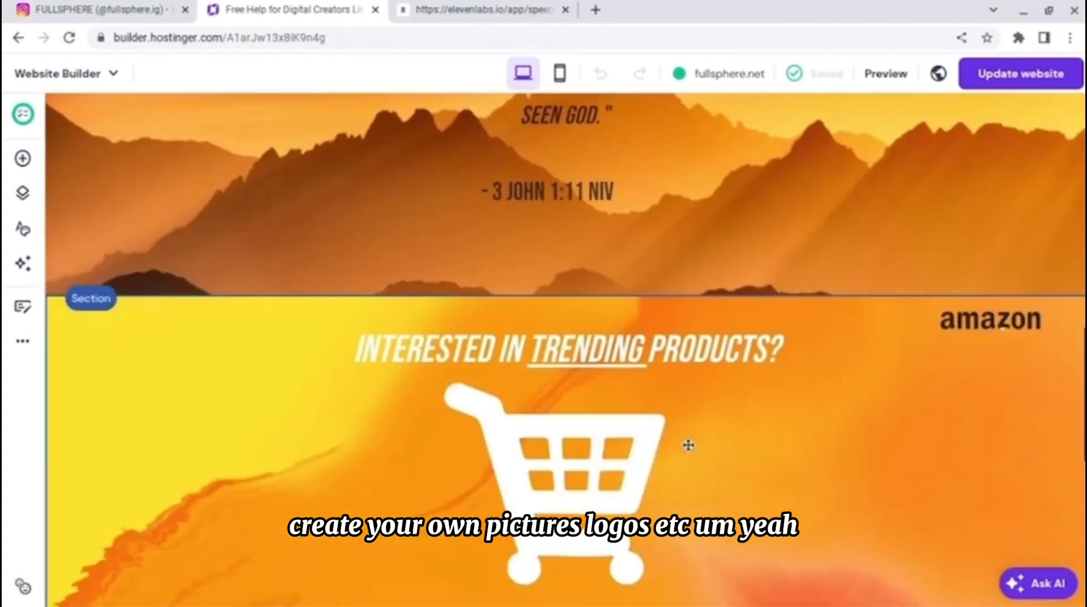
scroll(688, 446, up, 7)
scroll(688, 445, up, 12)
scroll(585, 373, down, 4)
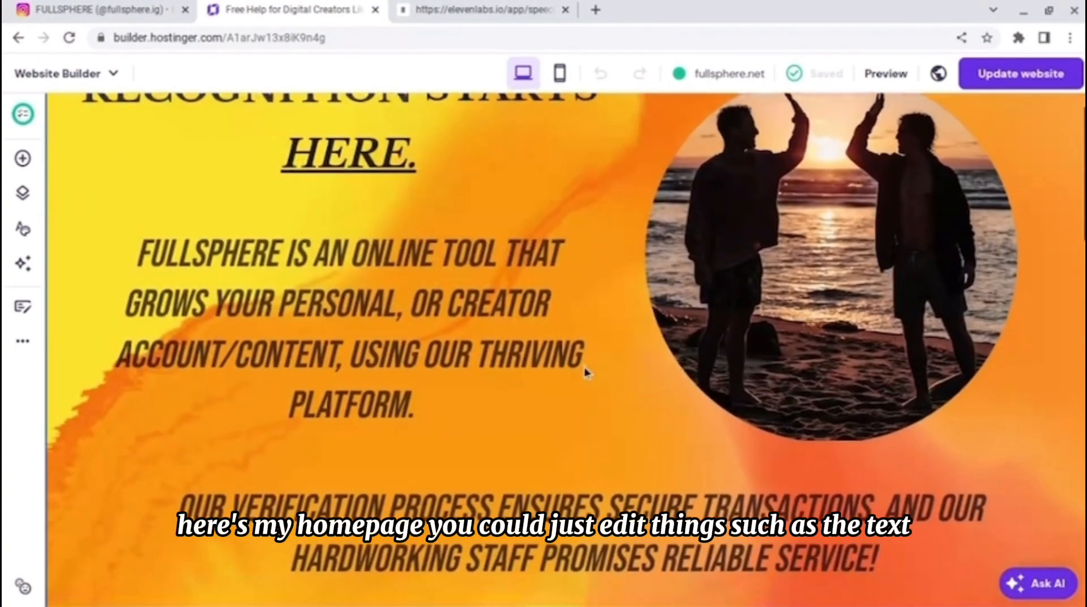
scroll(585, 372, up, 4)
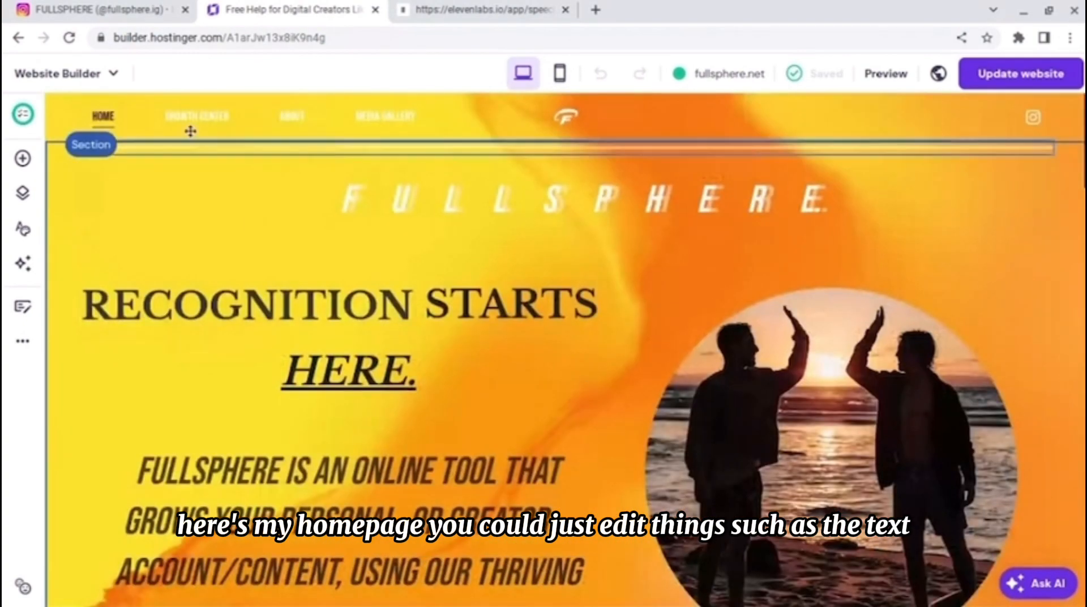
Select the FULLSPHERE heading text and review the elements that can be added to the page.
click(424, 205)
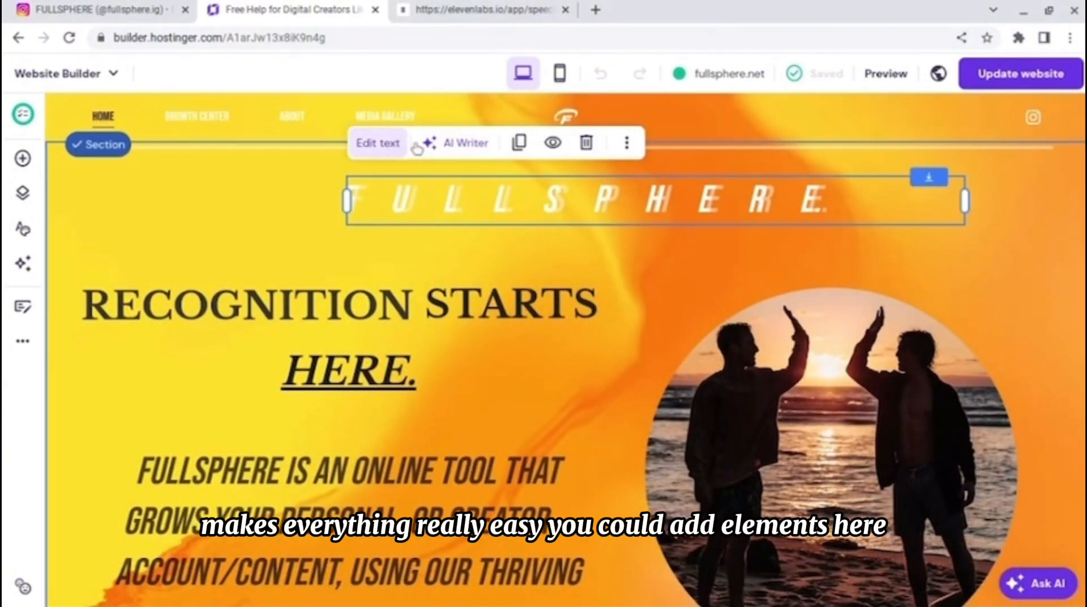
click(23, 158)
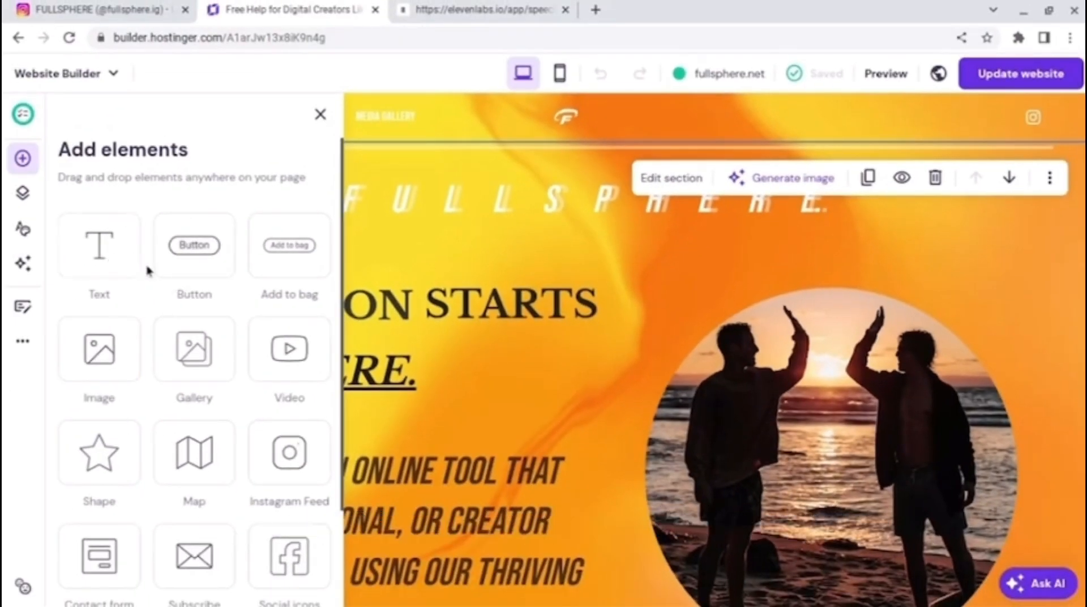
scroll(148, 270, down, 3)
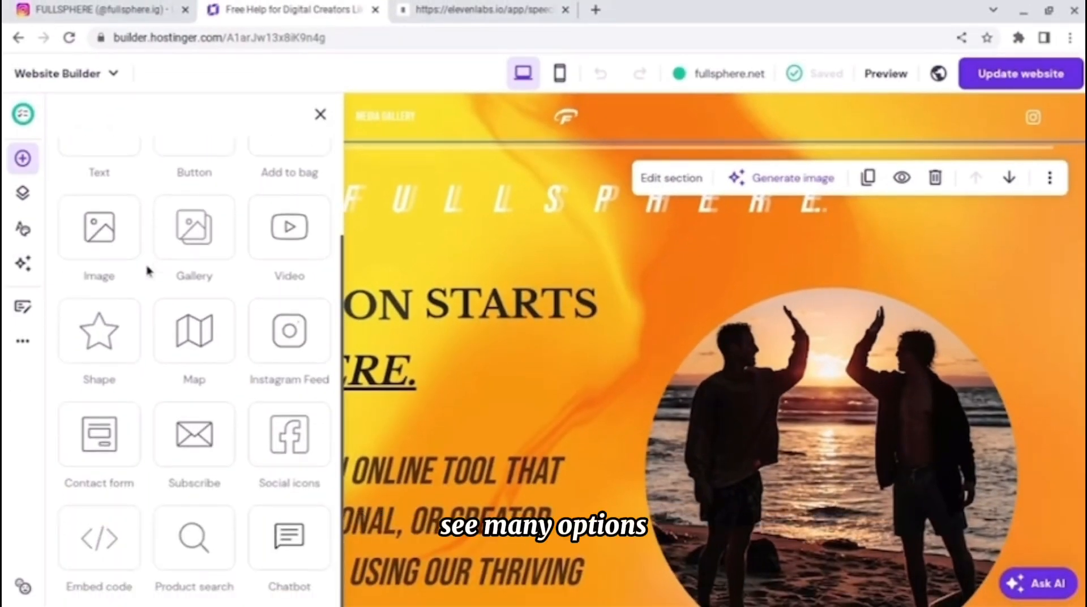
scroll(137, 508, up, 3)
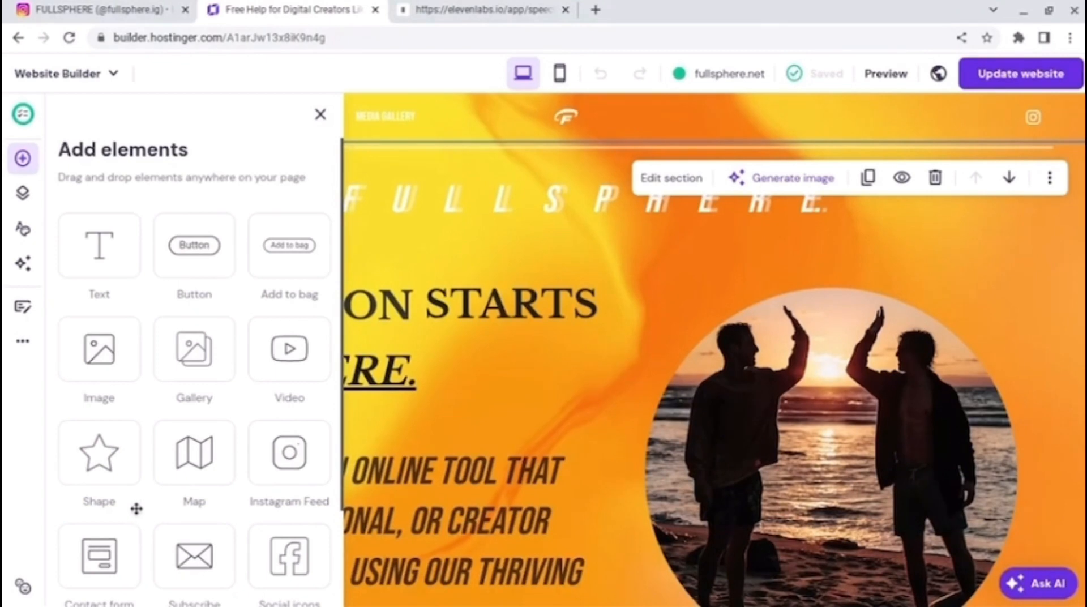
Review the site's page and navigation settings, including other pages and pages hidden from navigation.
click(22, 193)
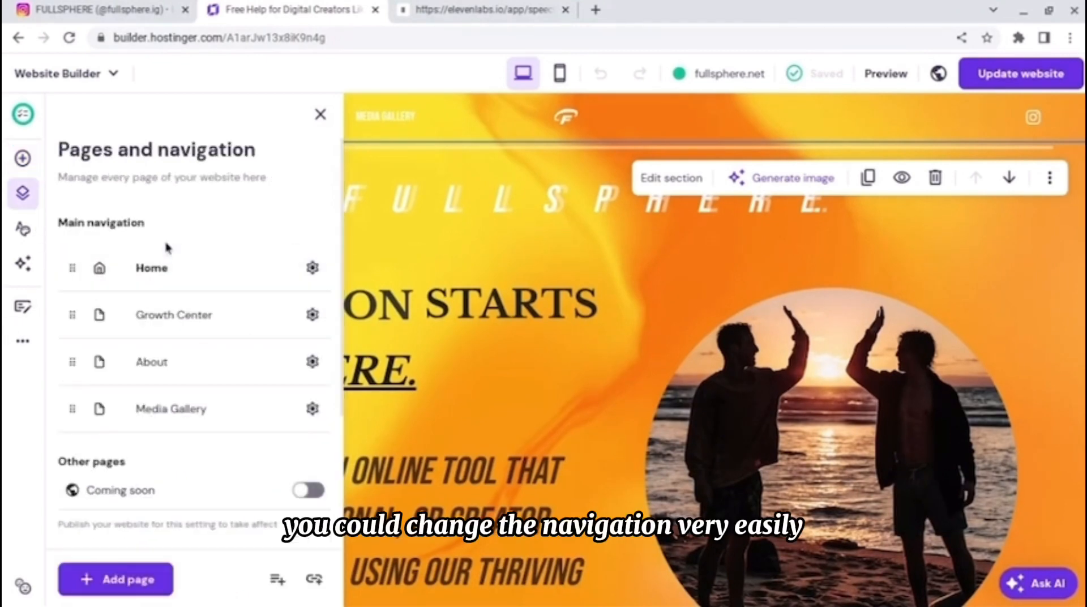
scroll(166, 247, down, 3)
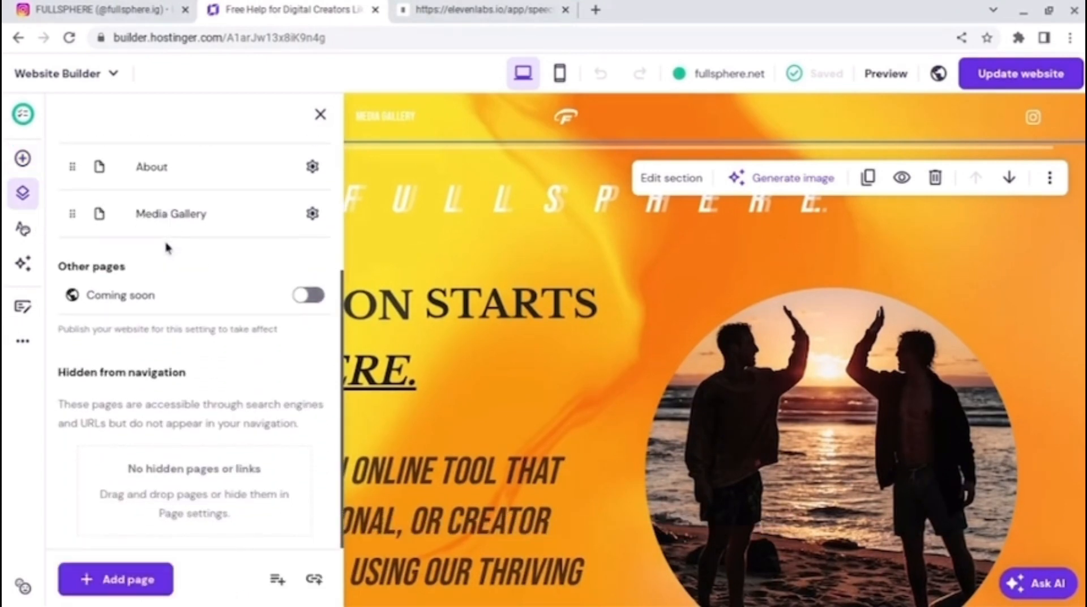
scroll(165, 246, up, 3)
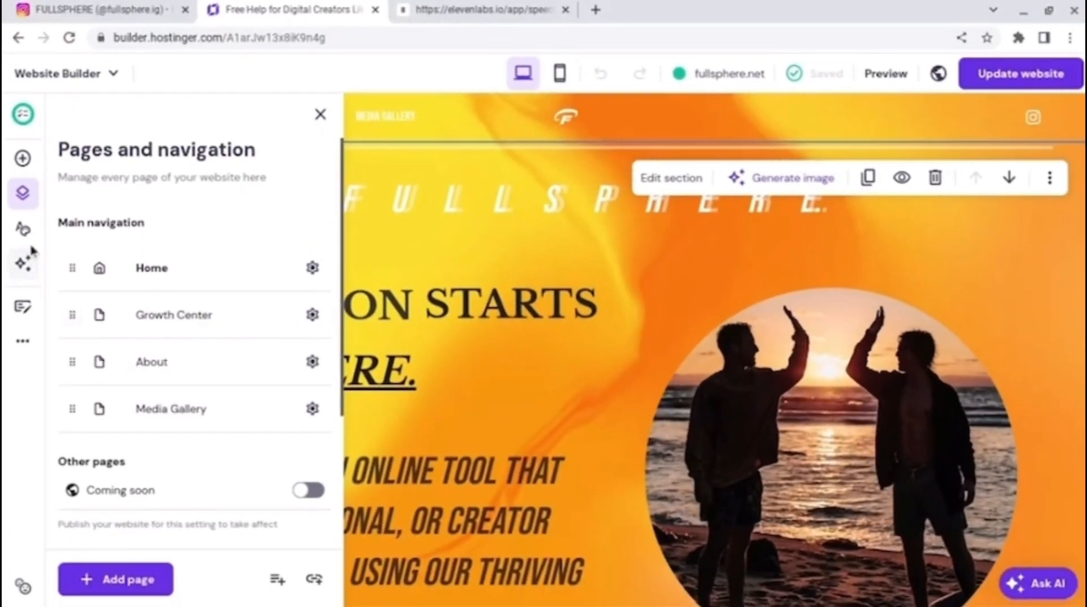
Review the website styles for colors, fonts and buttons, and bring up the list of AI tools.
click(25, 230)
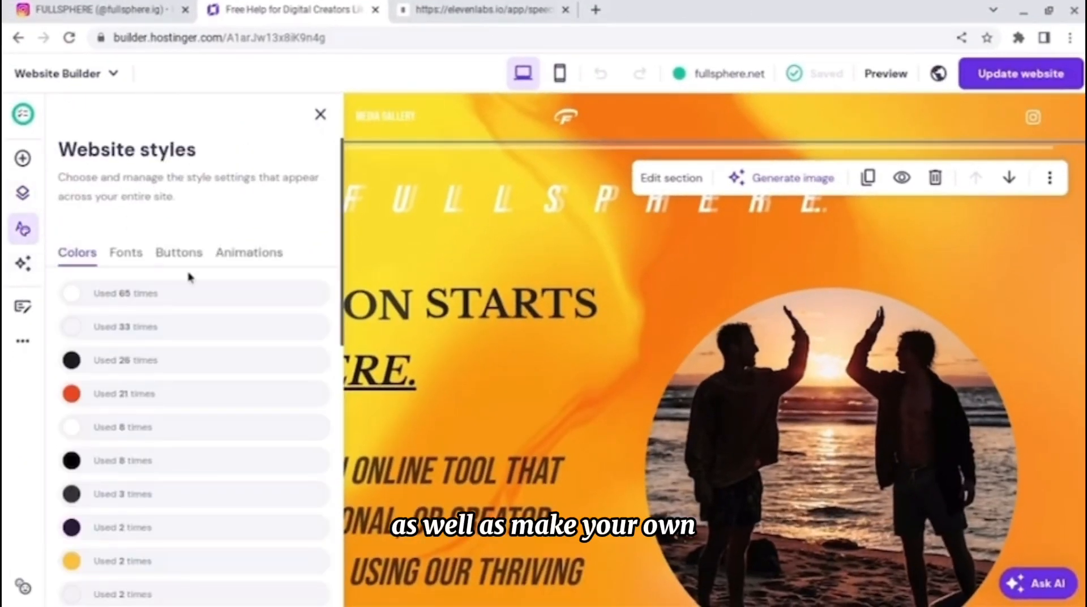
scroll(253, 226, down, 10)
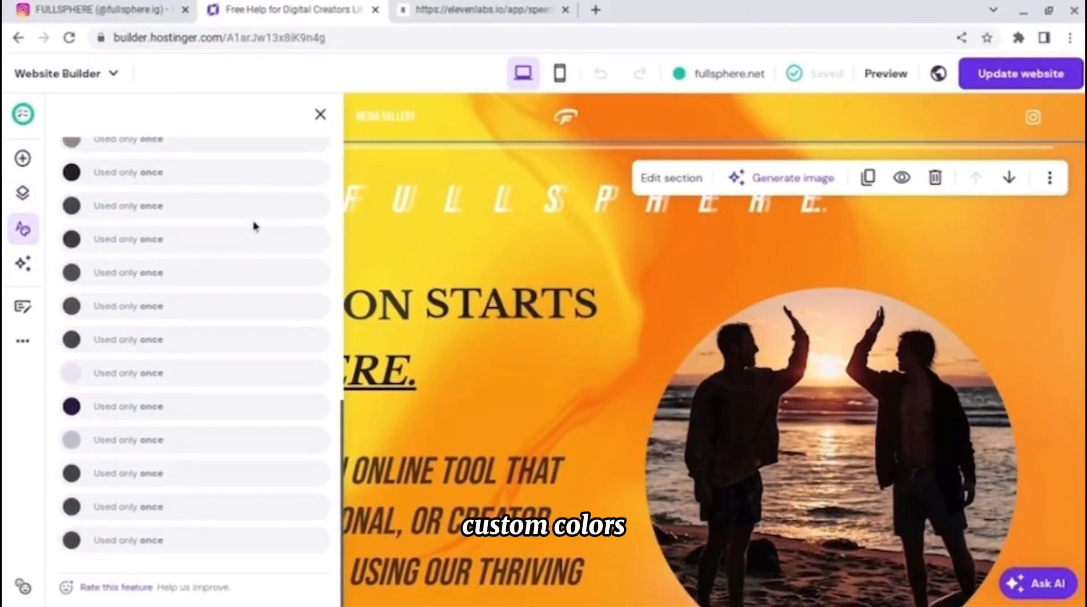
scroll(254, 226, up, 10)
click(139, 258)
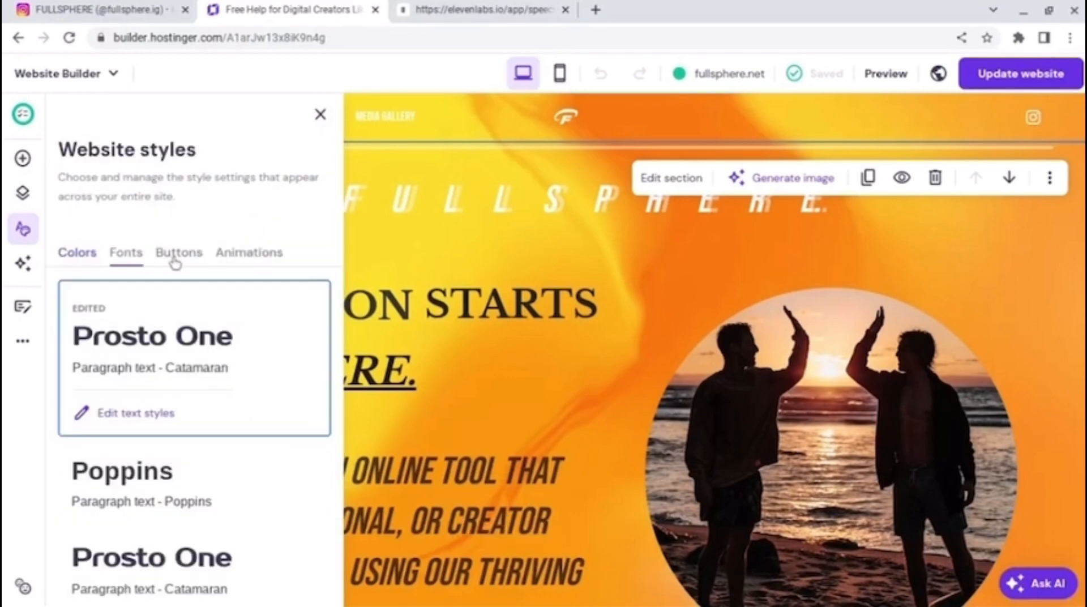
click(173, 258)
click(22, 272)
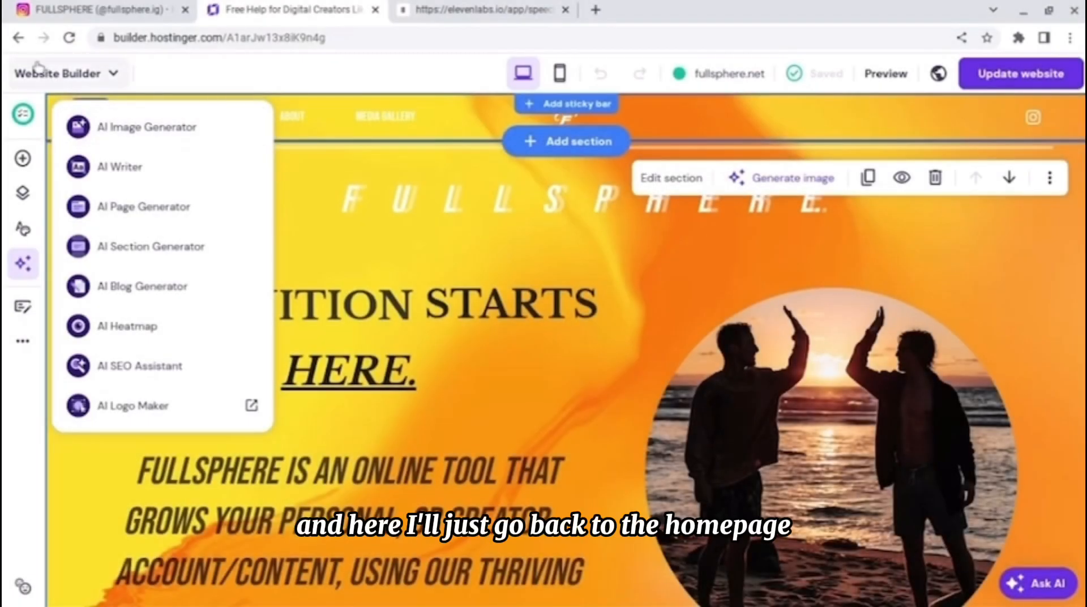
Return to the list of own websites and start creating a new AI-generated site with Hostinger Website Builder.
click(107, 75)
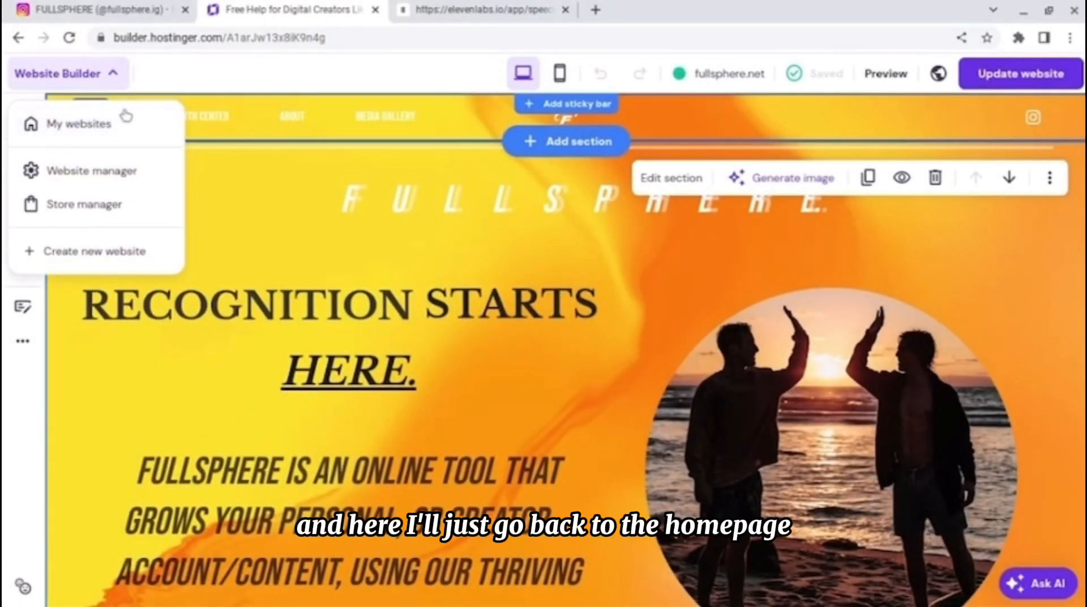
click(126, 121)
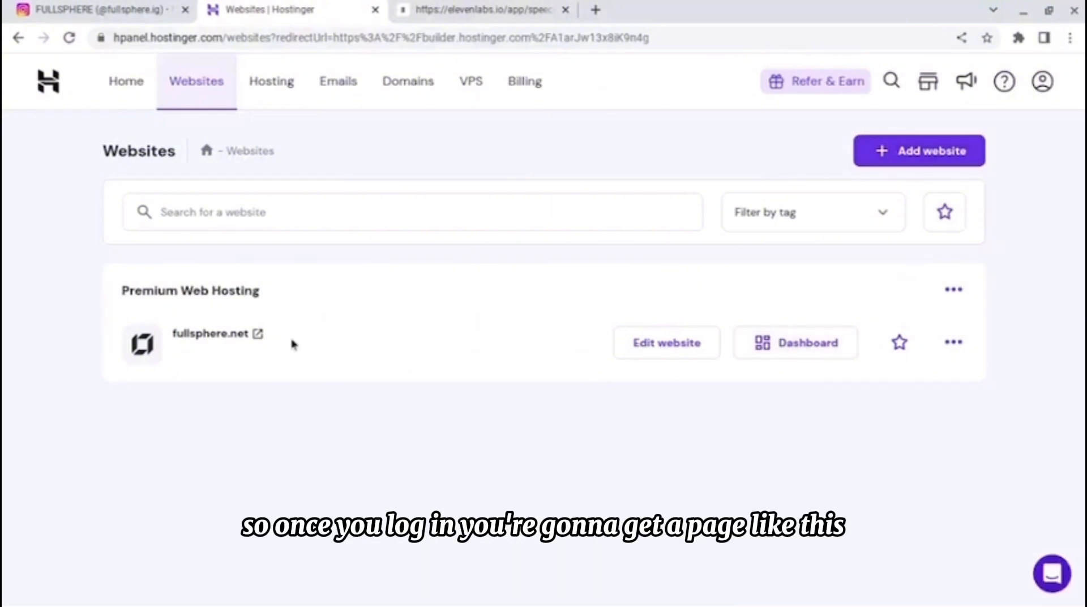
click(903, 154)
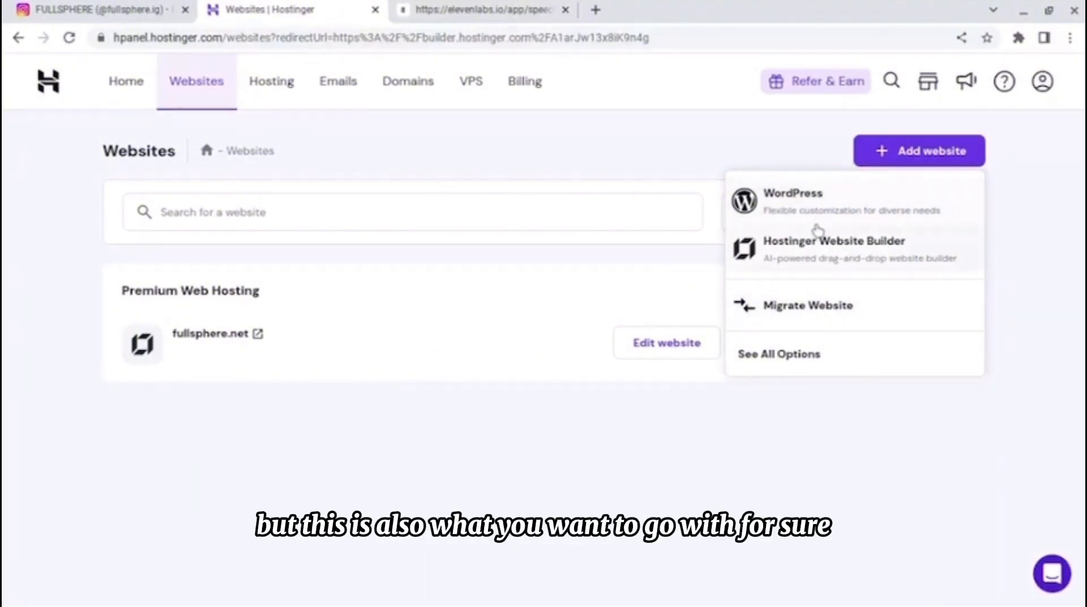
click(848, 264)
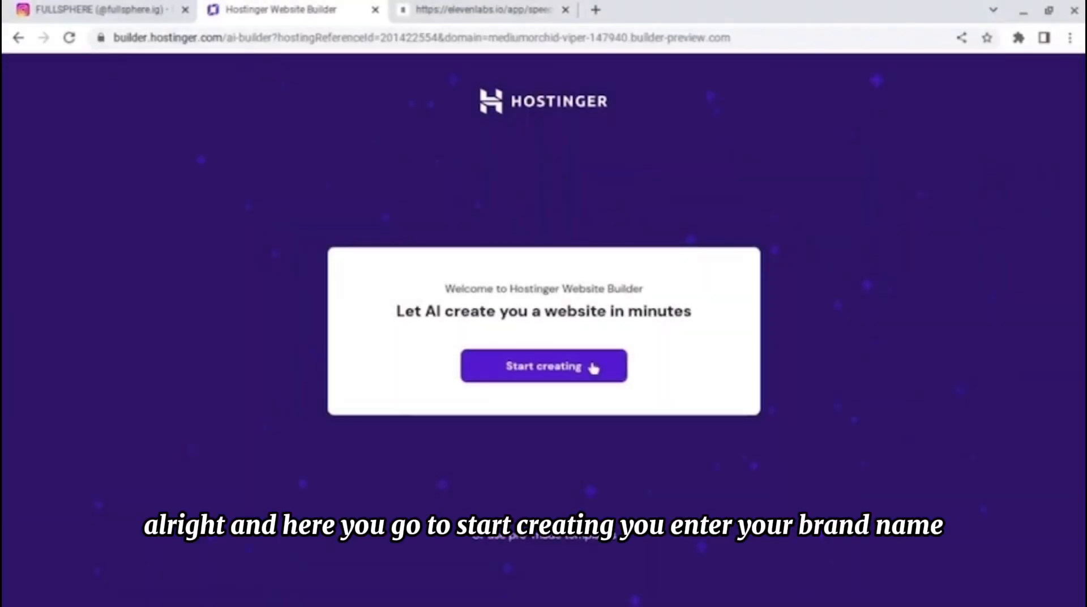
click(536, 376)
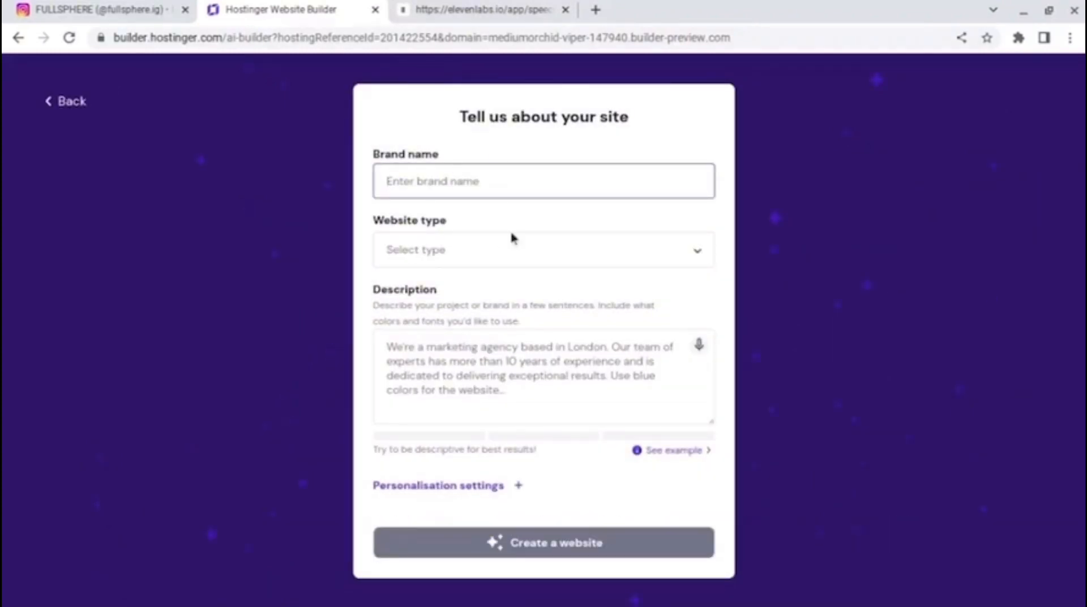
Enter "ecommerce" as the brand name and choose Online store as the website type.
click(511, 258)
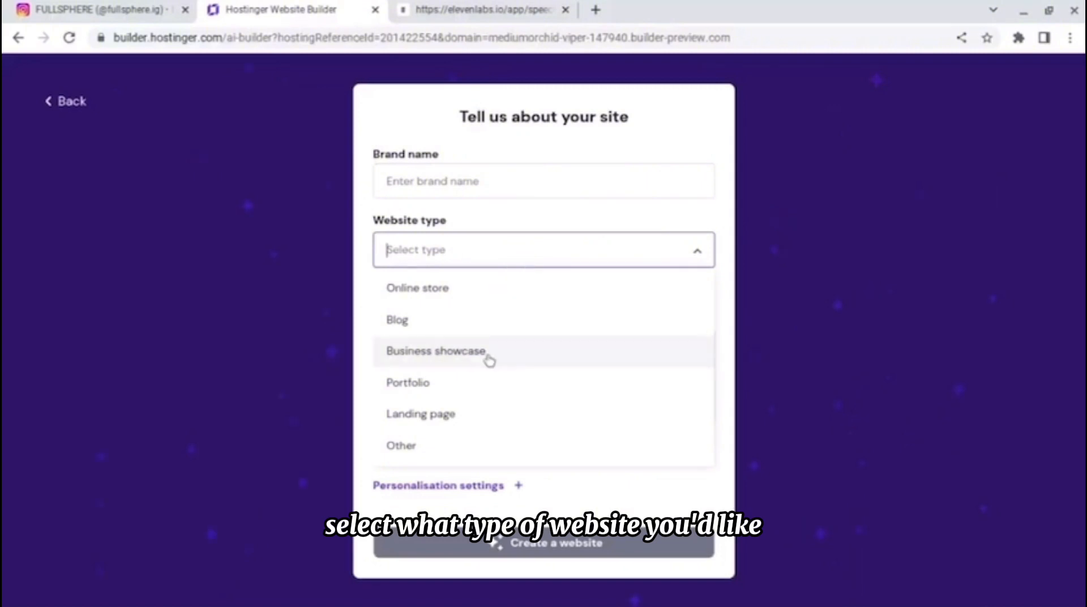
click(500, 170)
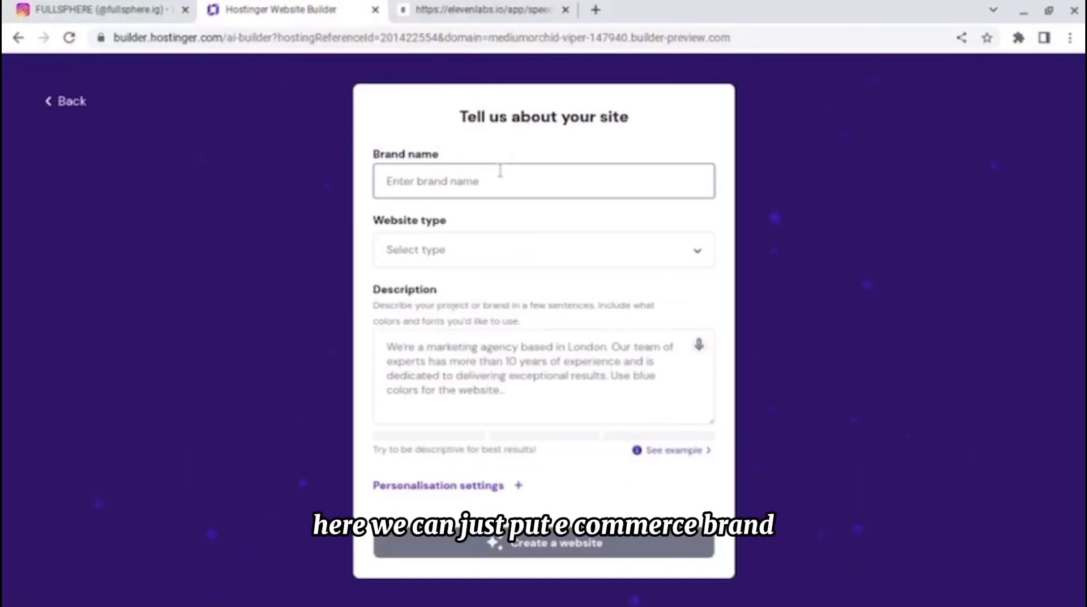
text(ec)
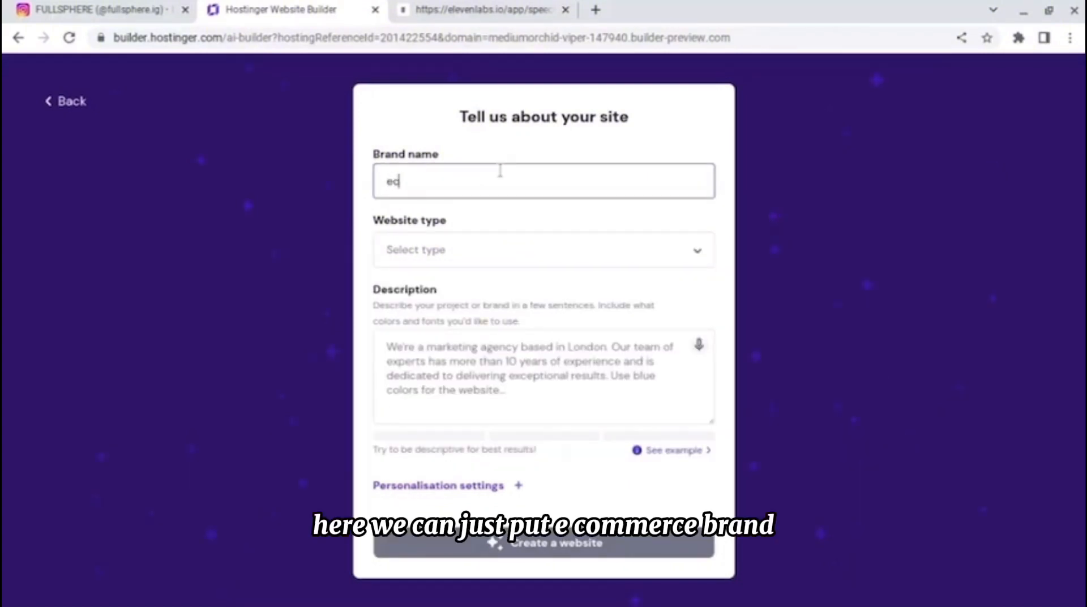
text(p)
key(BackSpace)
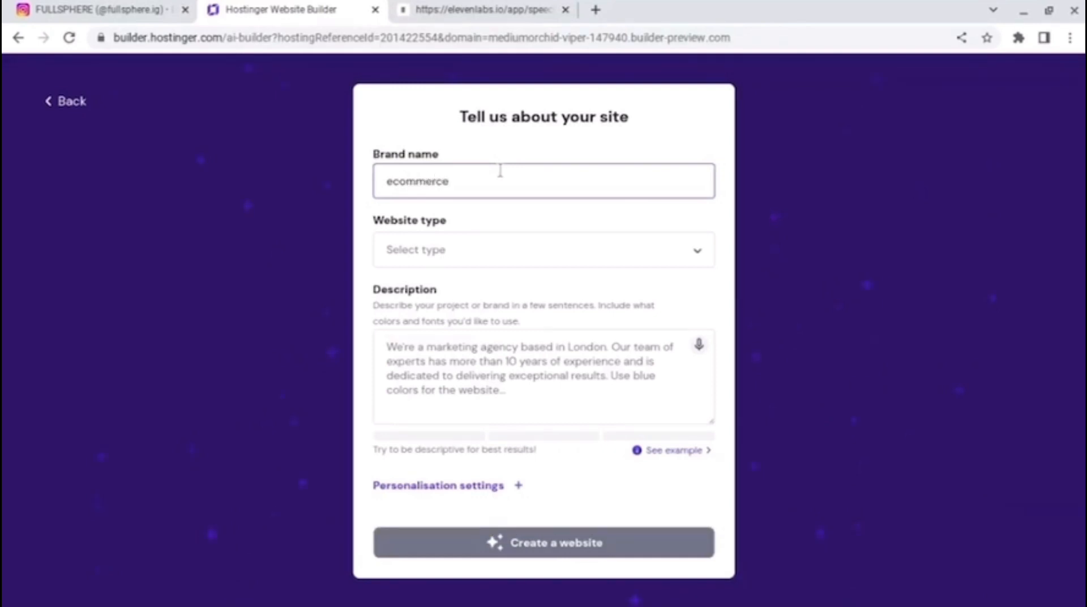
click(508, 243)
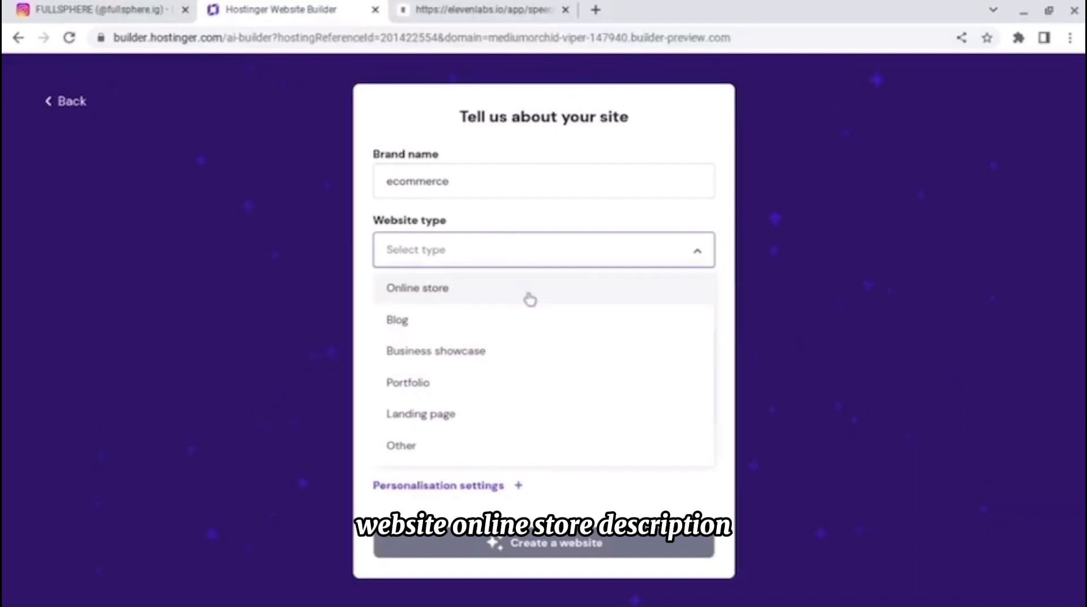
click(528, 298)
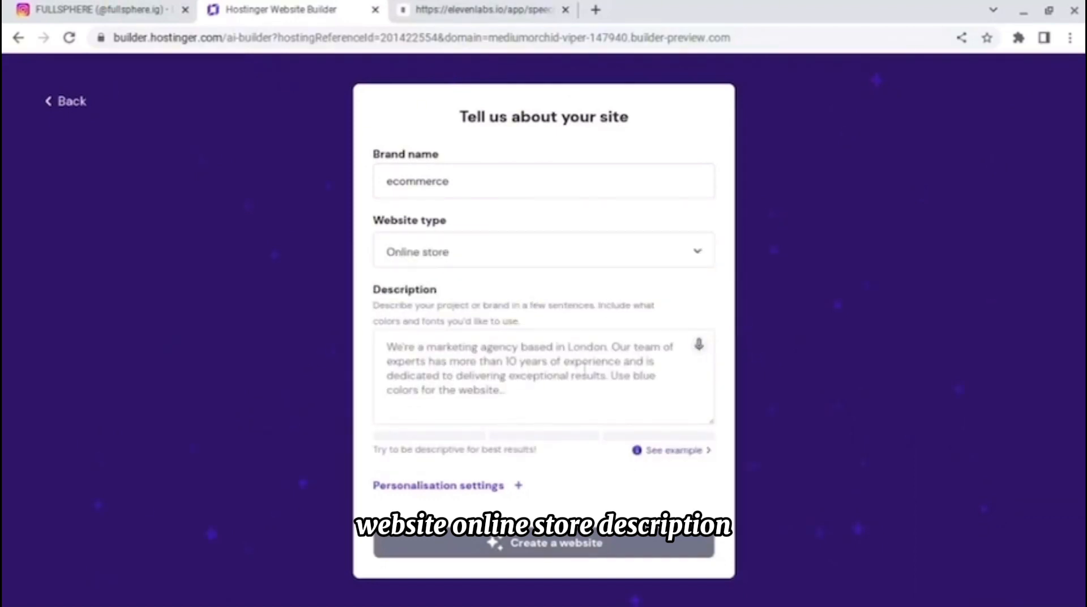
Describe the site as "ecommerce store to sell clothing with a nice beach theme, as well as an informational homepage".
click(439, 417)
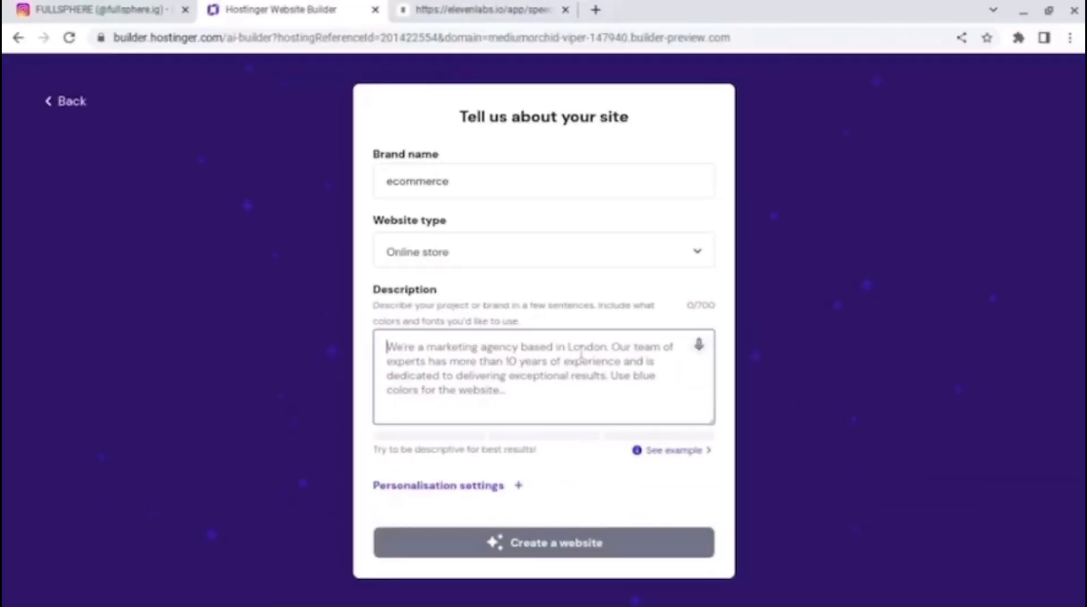
text(ecommerce store to se)
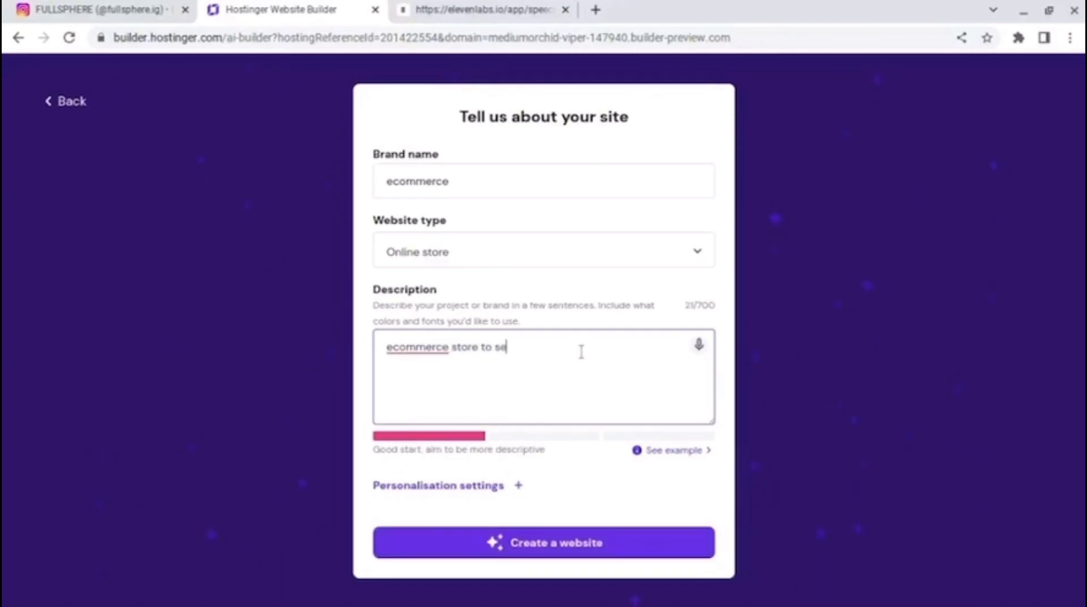
text(ll clothing)
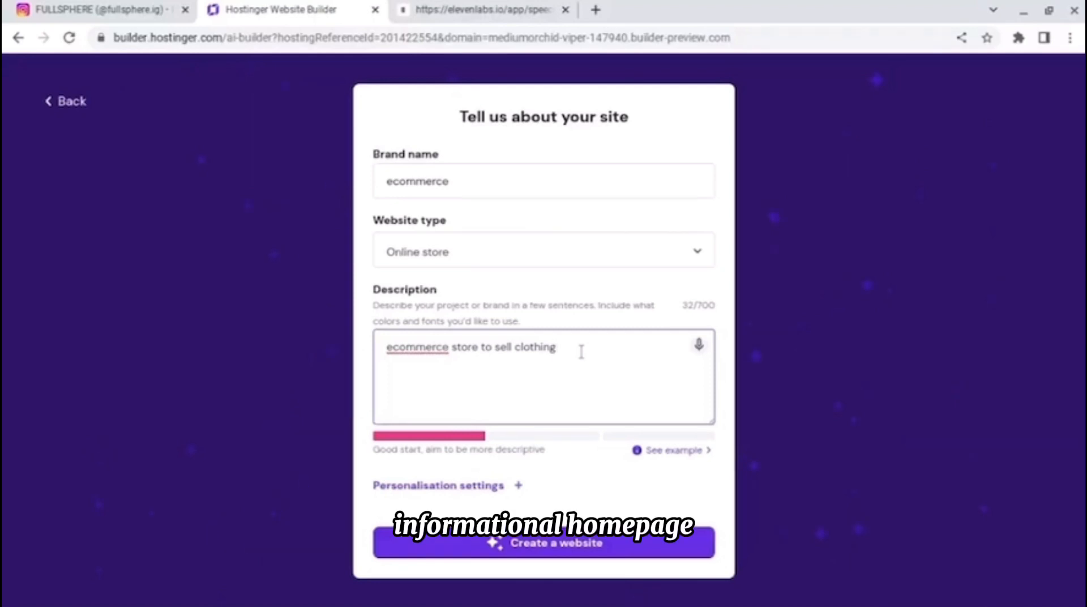
text(with a)
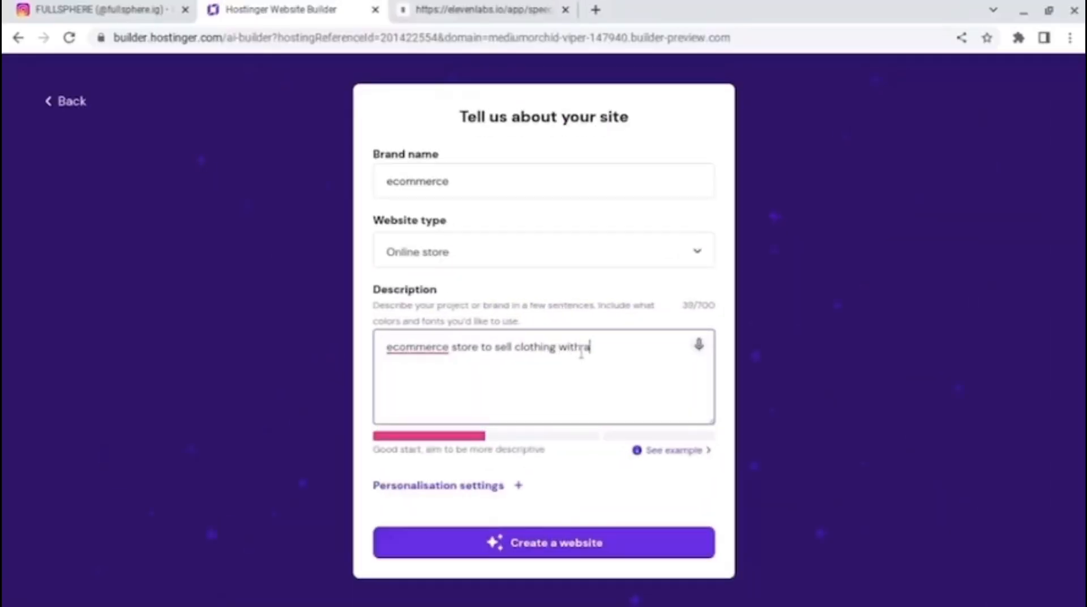
text( nice beach )
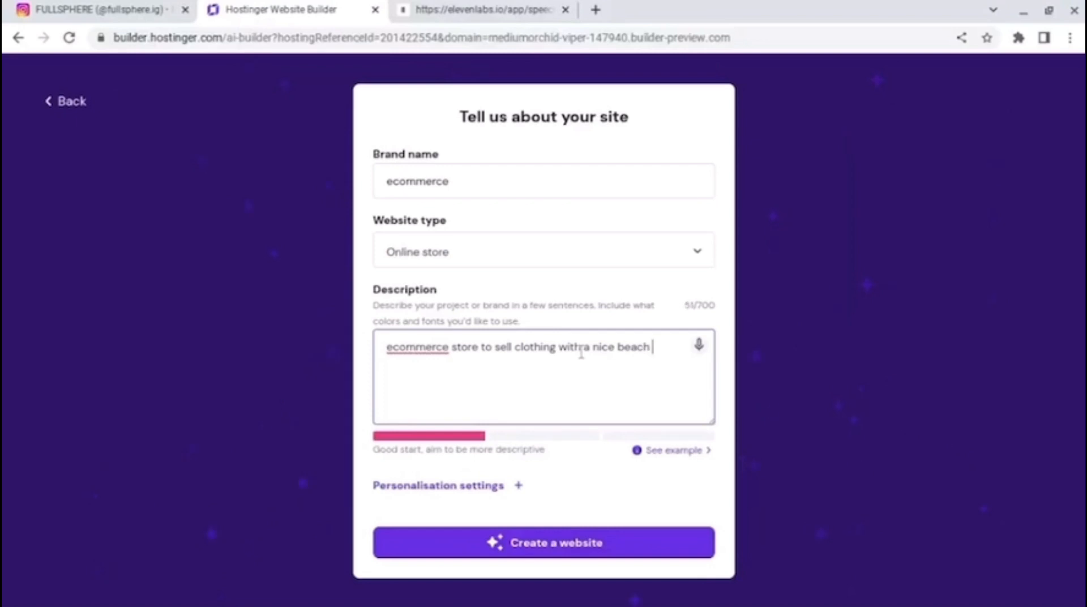
text(theme, as wel)
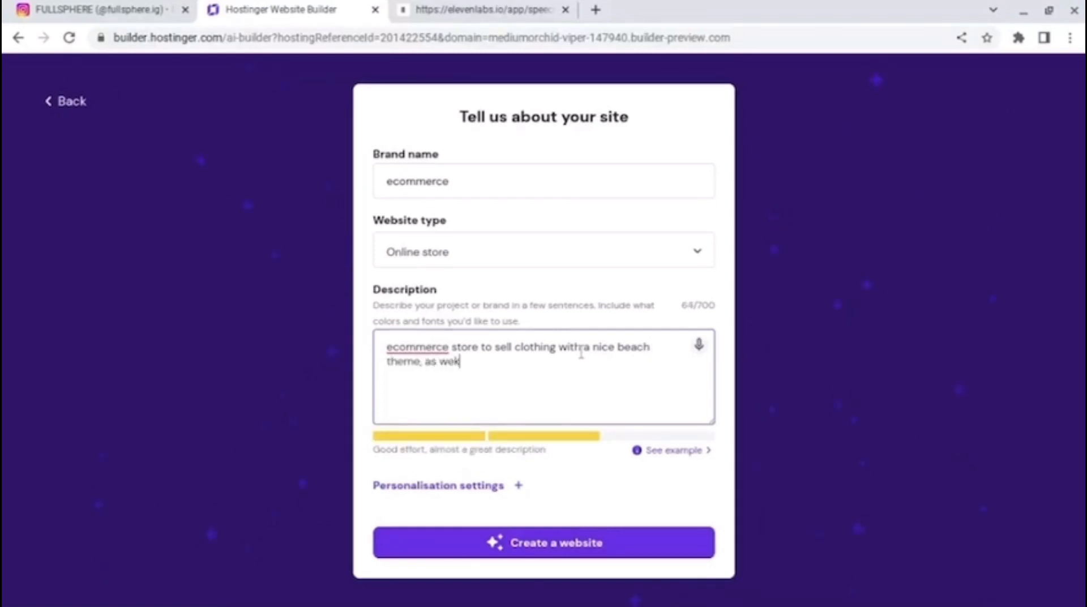
text(l as an informational homepag)
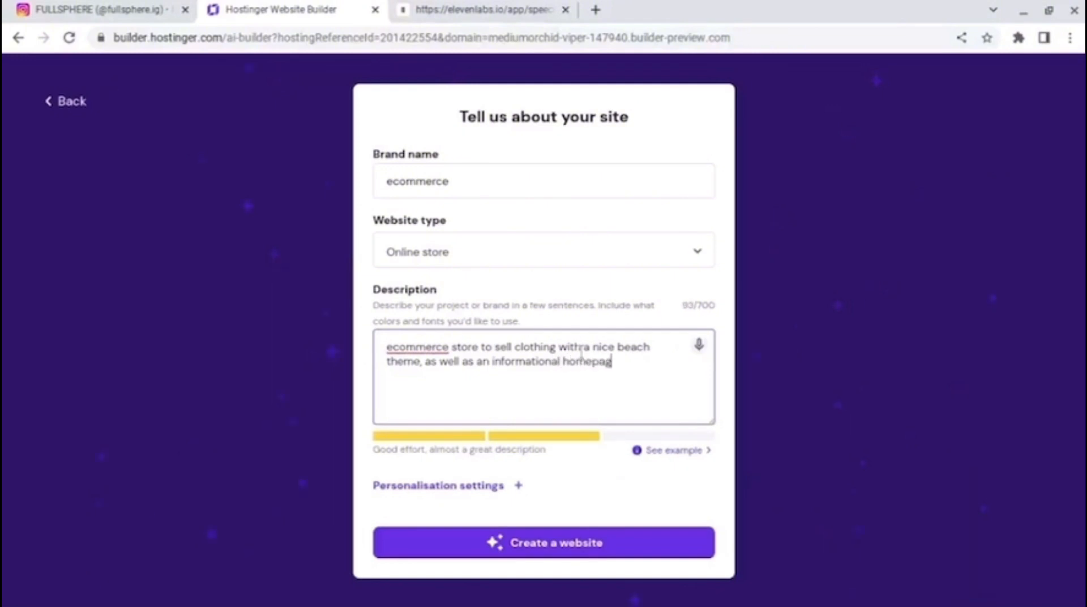
text(e)
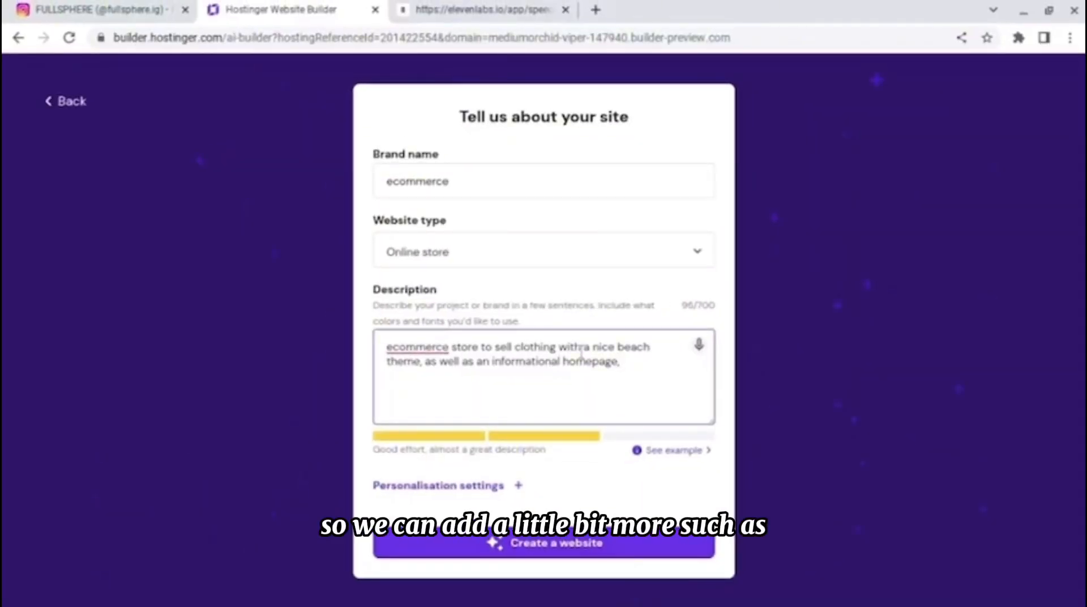
Extend the description with ", with an about page with pictures" and generate the website.
text(with a )
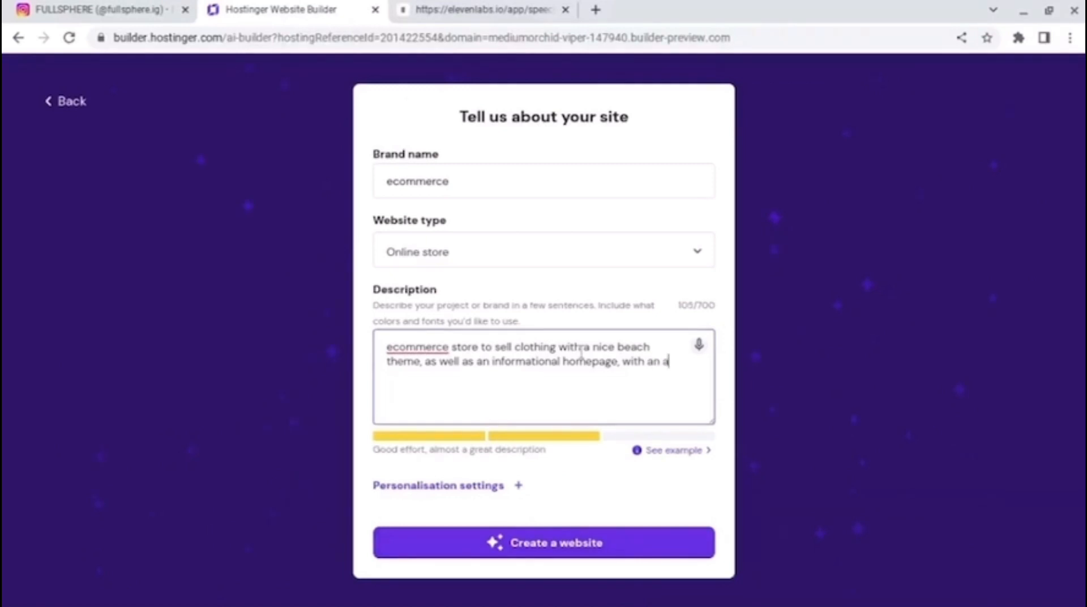
text(n about page with)
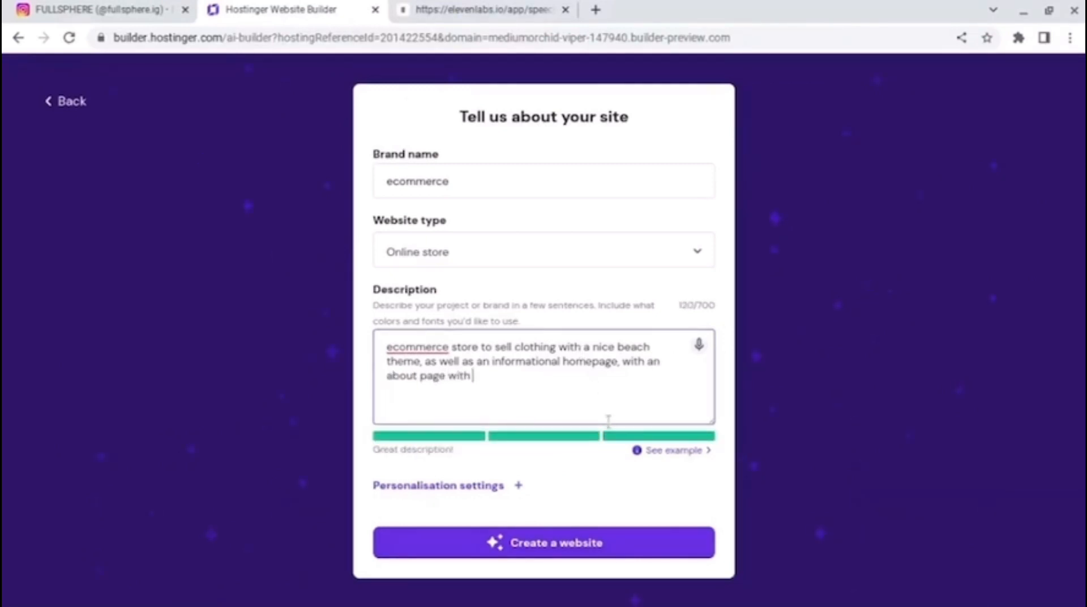
text( pictures)
click(653, 558)
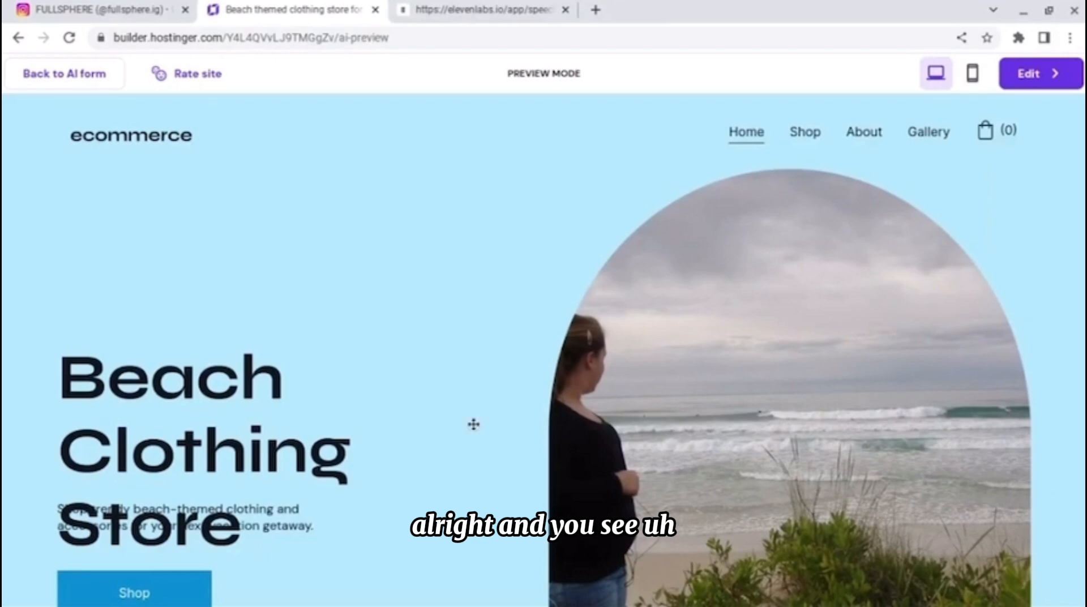
Look through the generated home page's sections, including the clothing collections, products and welcome text.
scroll(473, 424, down, 8)
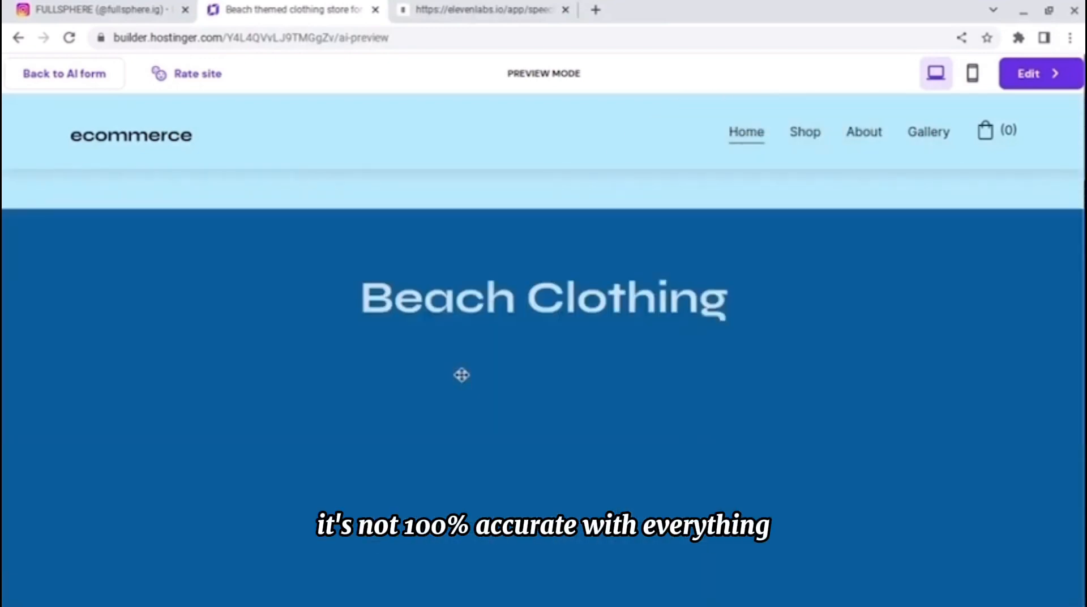
scroll(462, 375, down, 6)
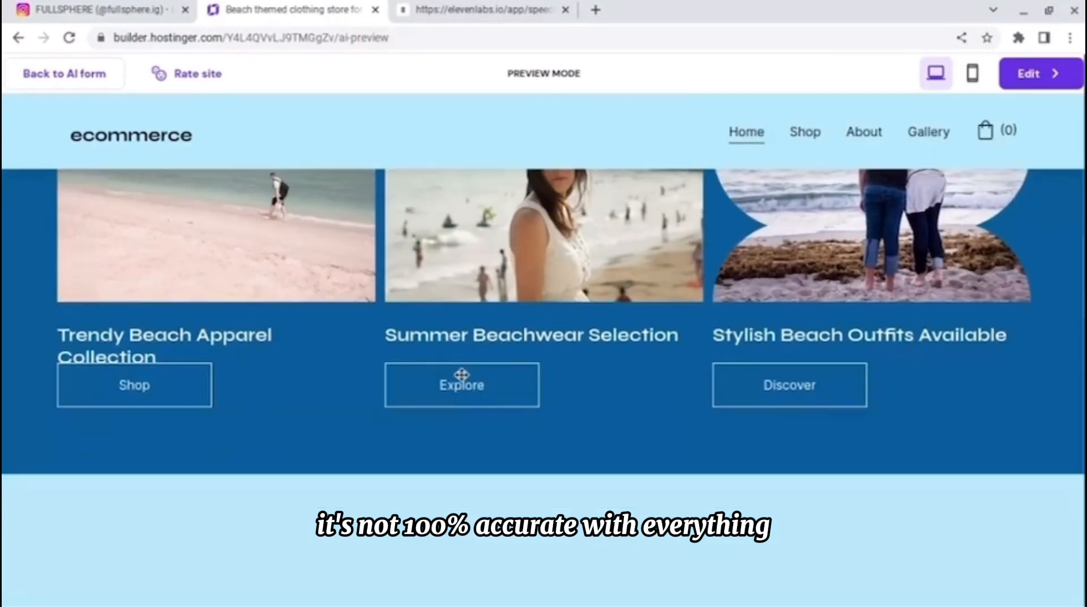
scroll(461, 375, down, 9)
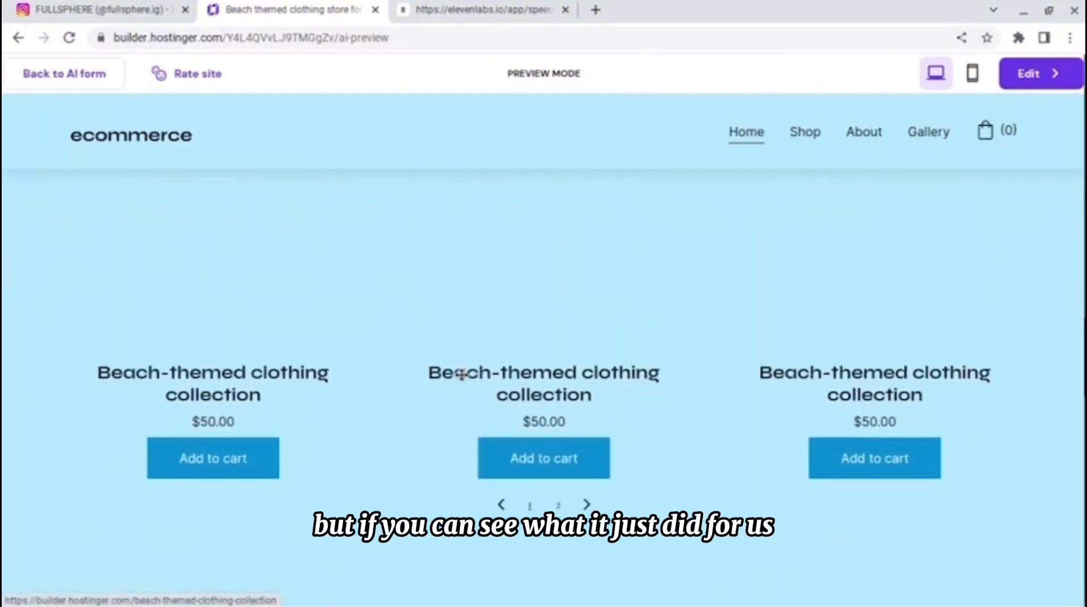
scroll(461, 375, down, 1)
scroll(439, 447, down, 8)
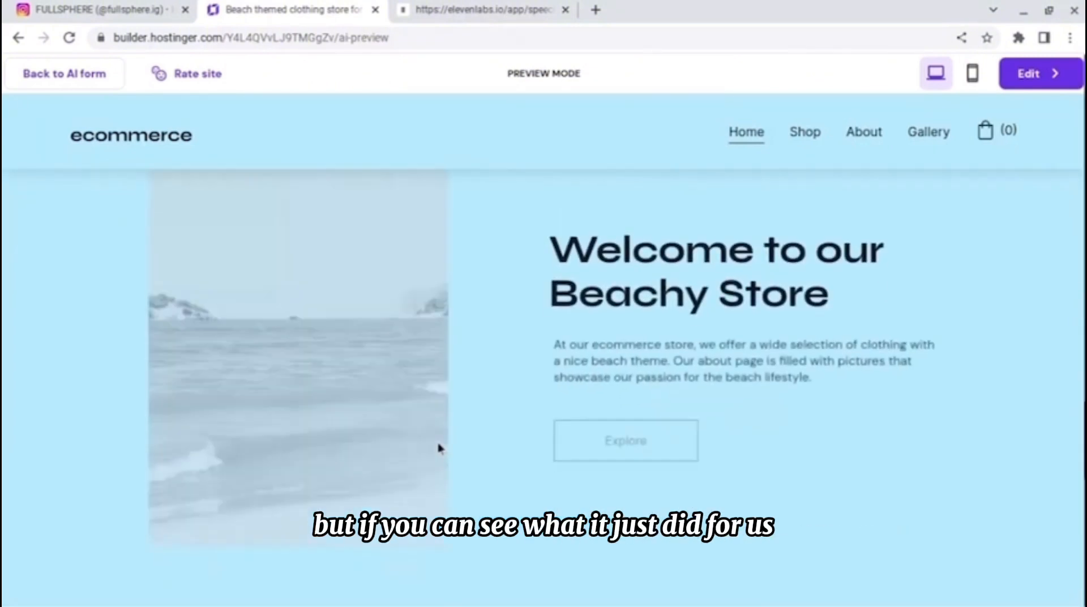
scroll(617, 483, down, 4)
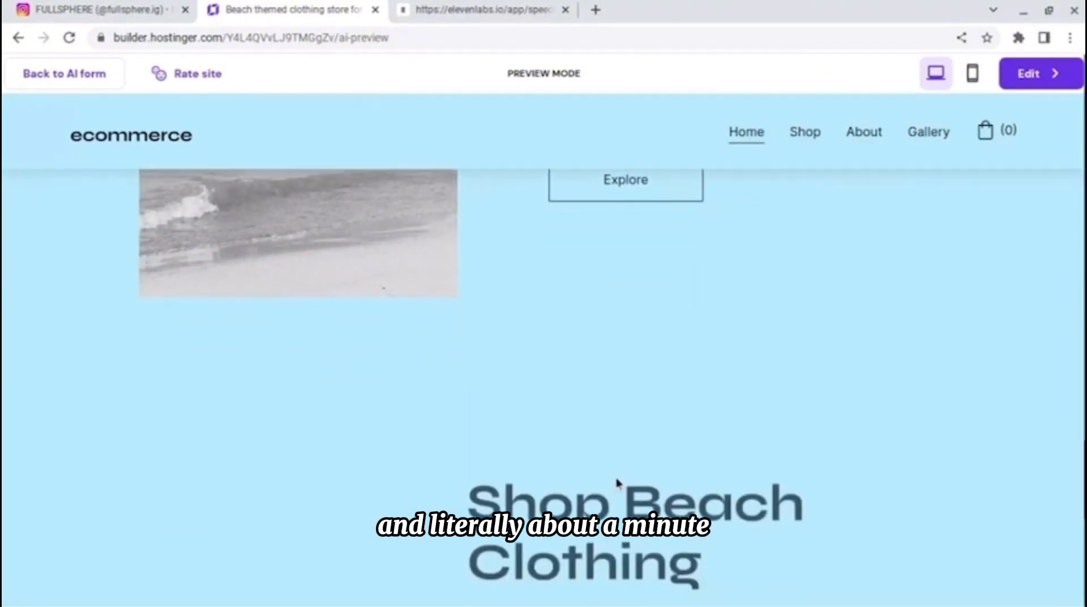
scroll(617, 483, down, 5)
scroll(619, 482, up, 20)
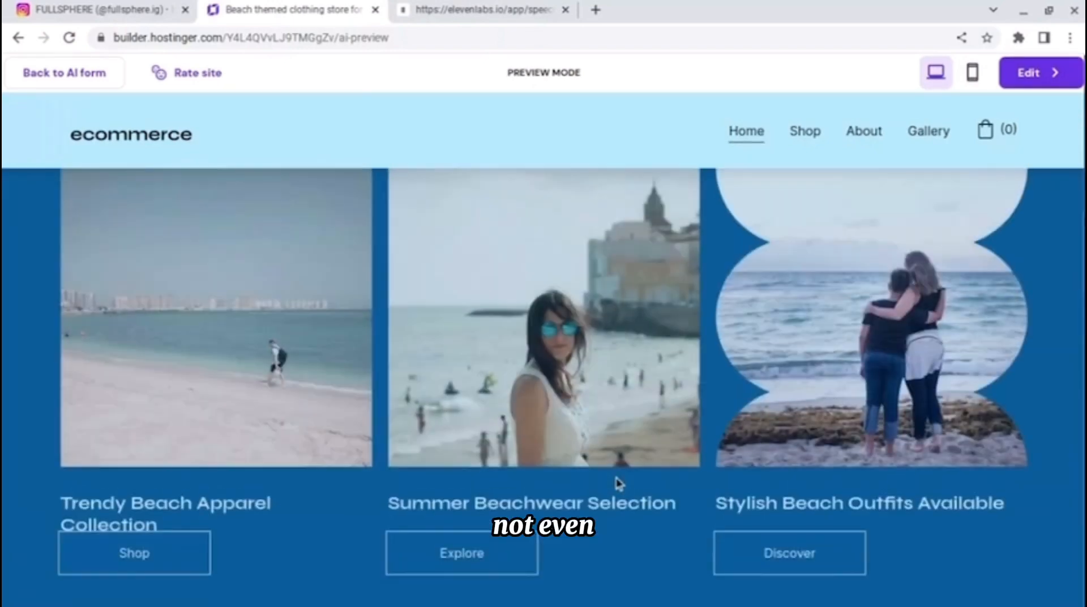
Preview the generated site's About page, then return to the Home page and look over its opening sections.
click(866, 134)
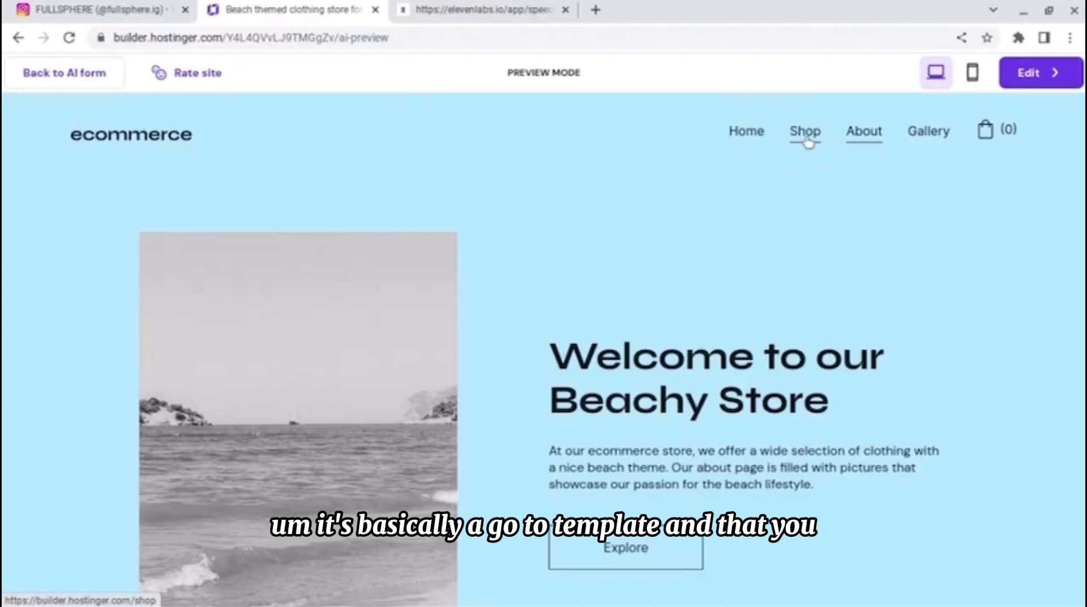
click(743, 136)
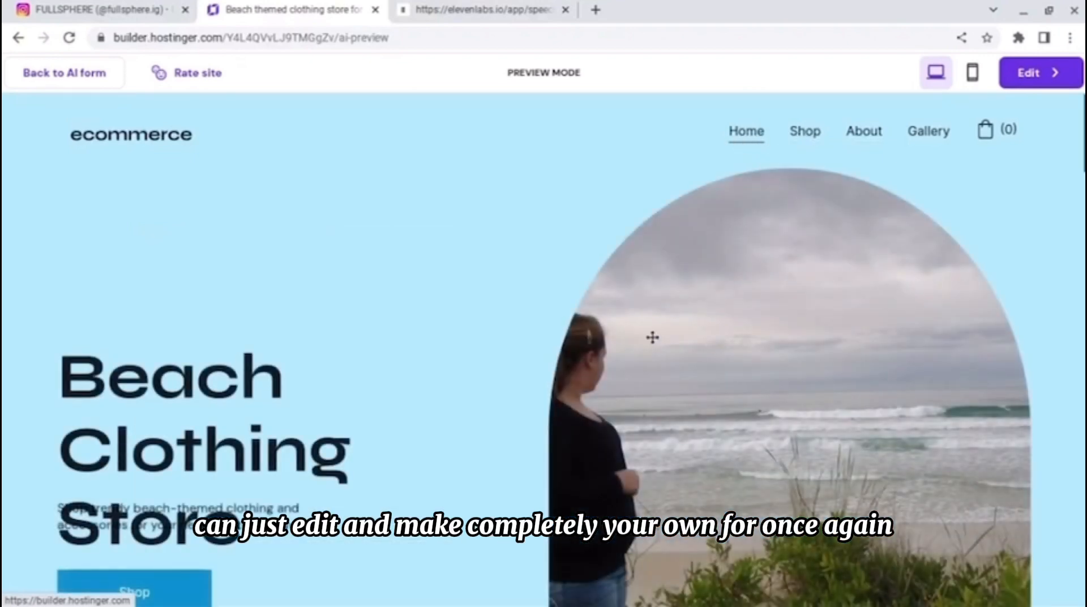
scroll(611, 299, down, 5)
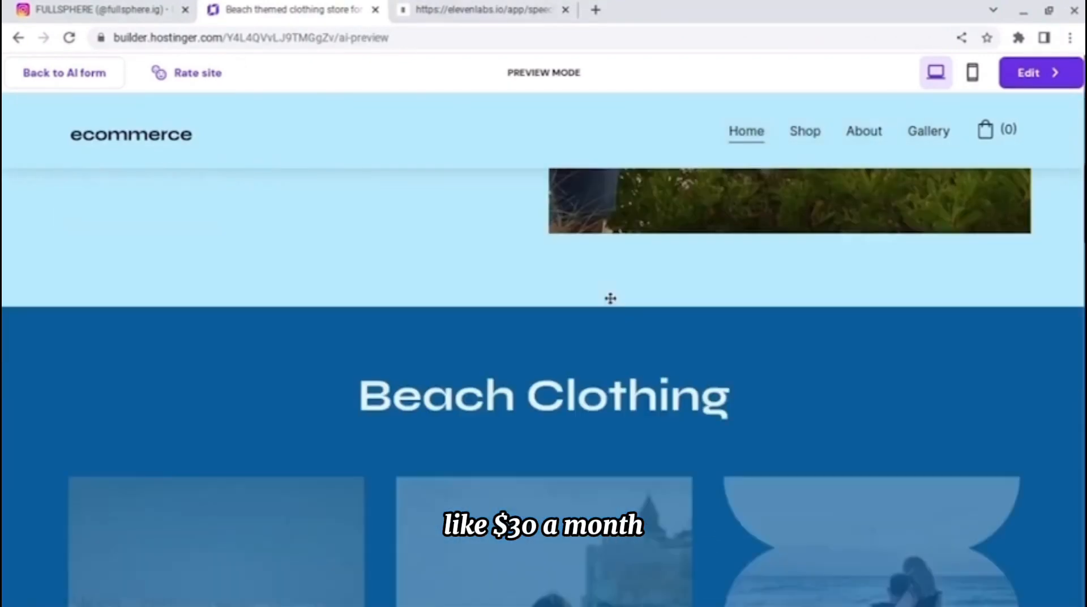
scroll(611, 299, up, 7)
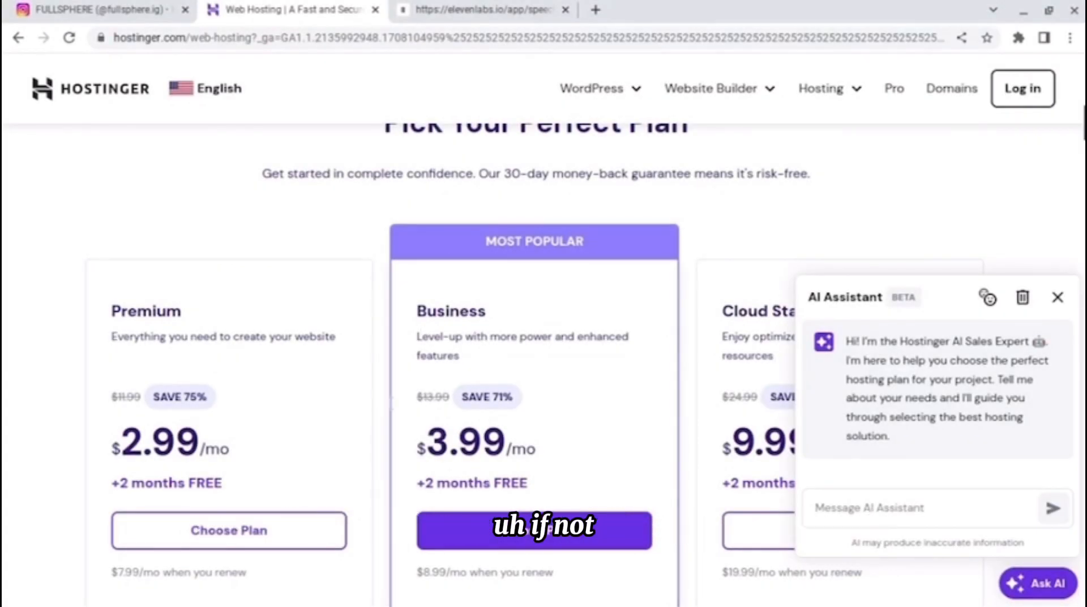
Compare the prices and included features of the Premium, Business and Cloud Startup plans on the web hosting page.
scroll(262, 405, down, 10)
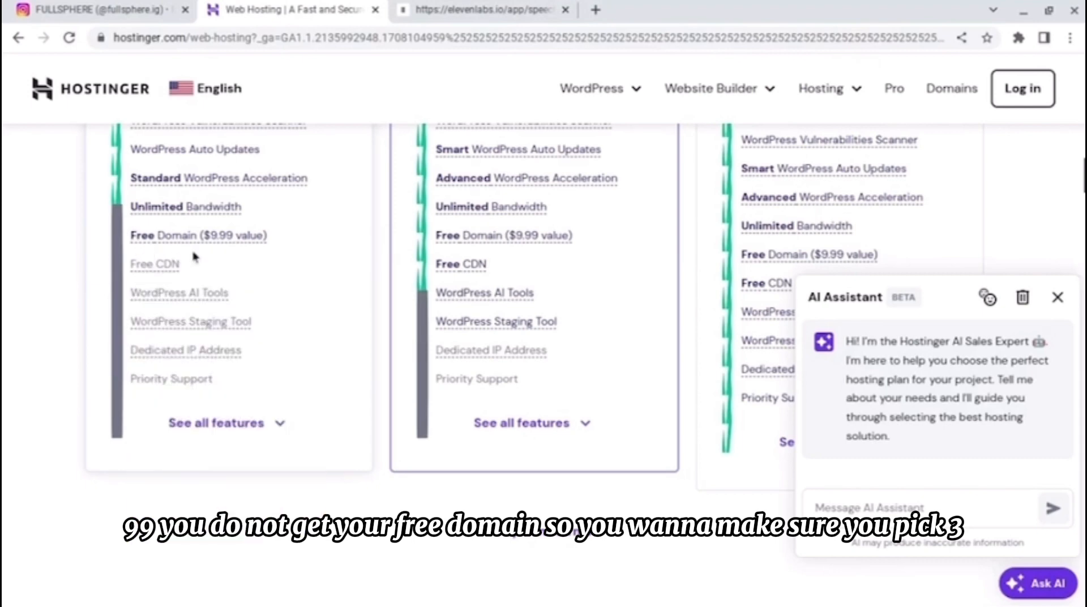
scroll(396, 390, up, 10)
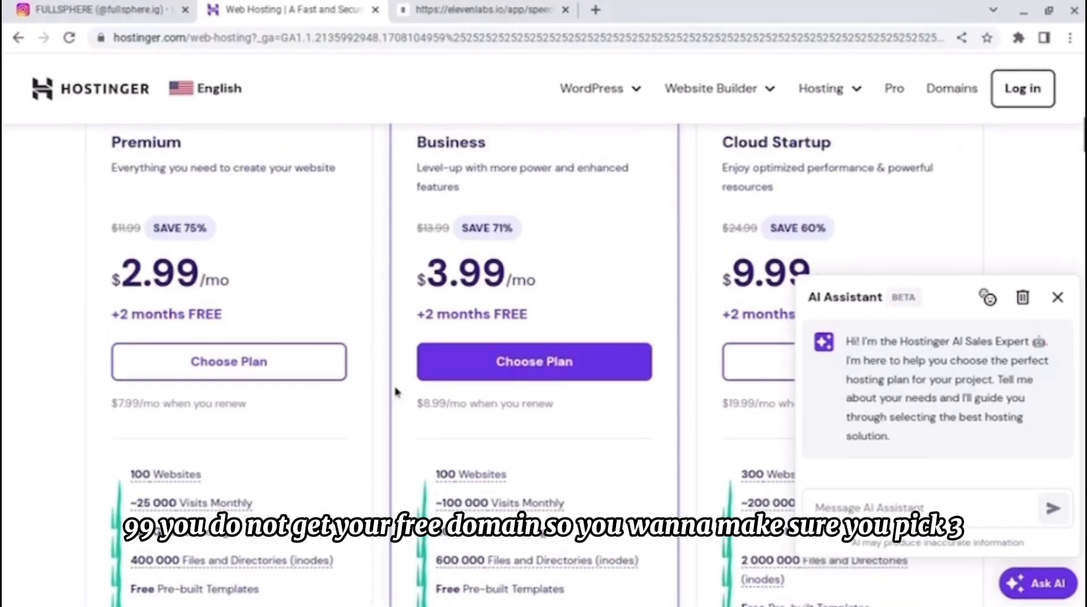
scroll(398, 392, up, 1)
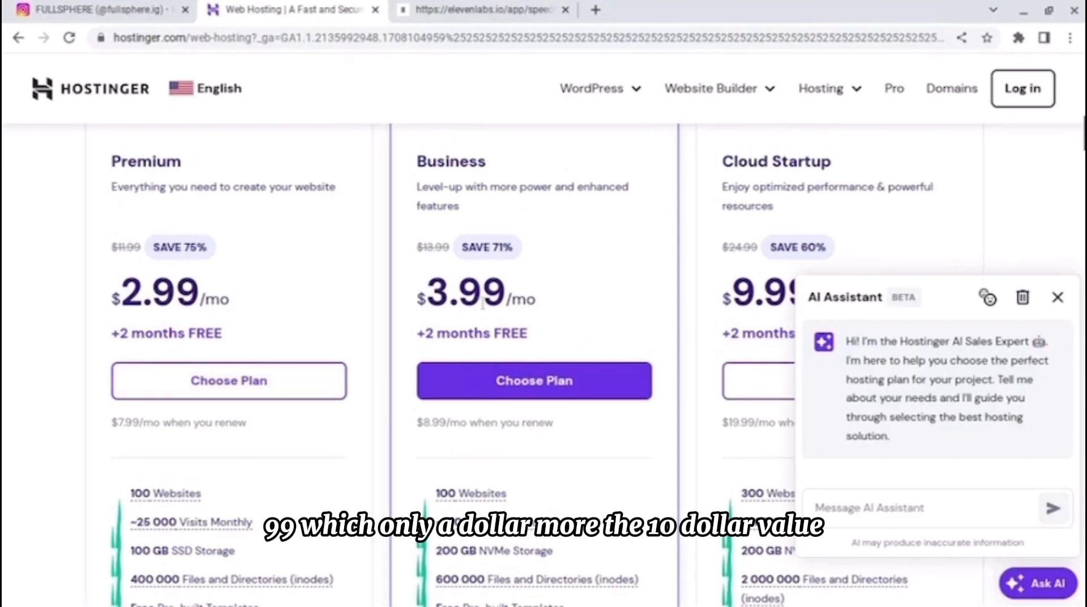
scroll(586, 309, down, 1)
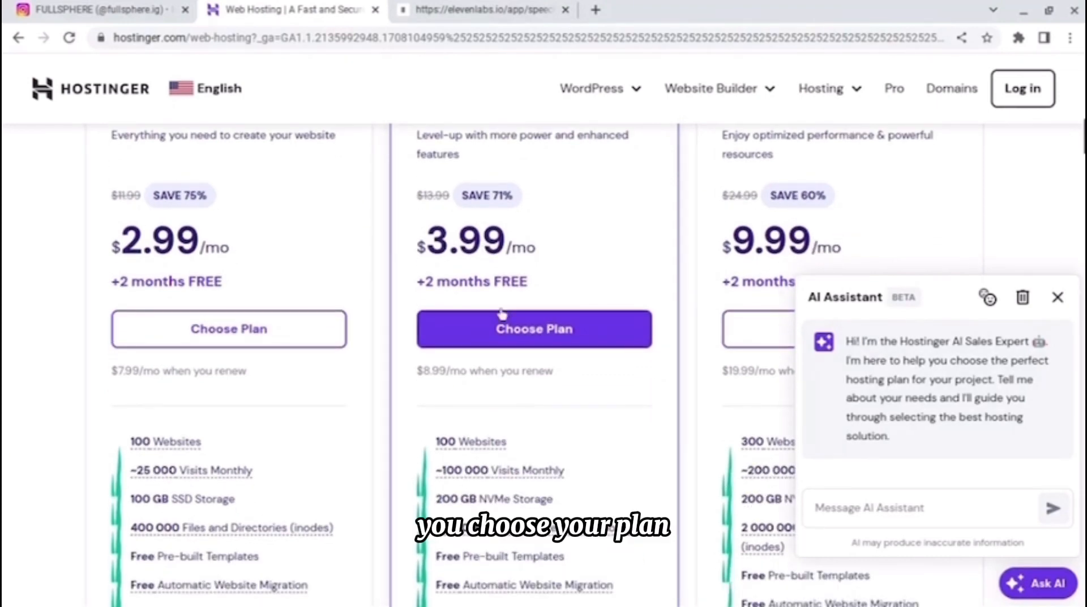
scroll(528, 324, down, 5)
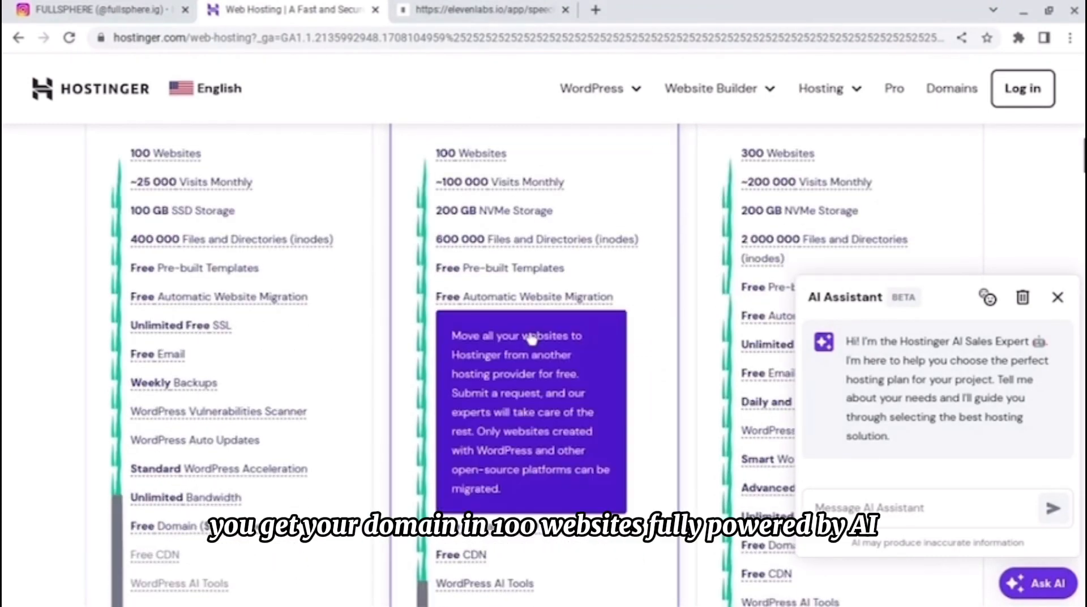
scroll(531, 338, down, 5)
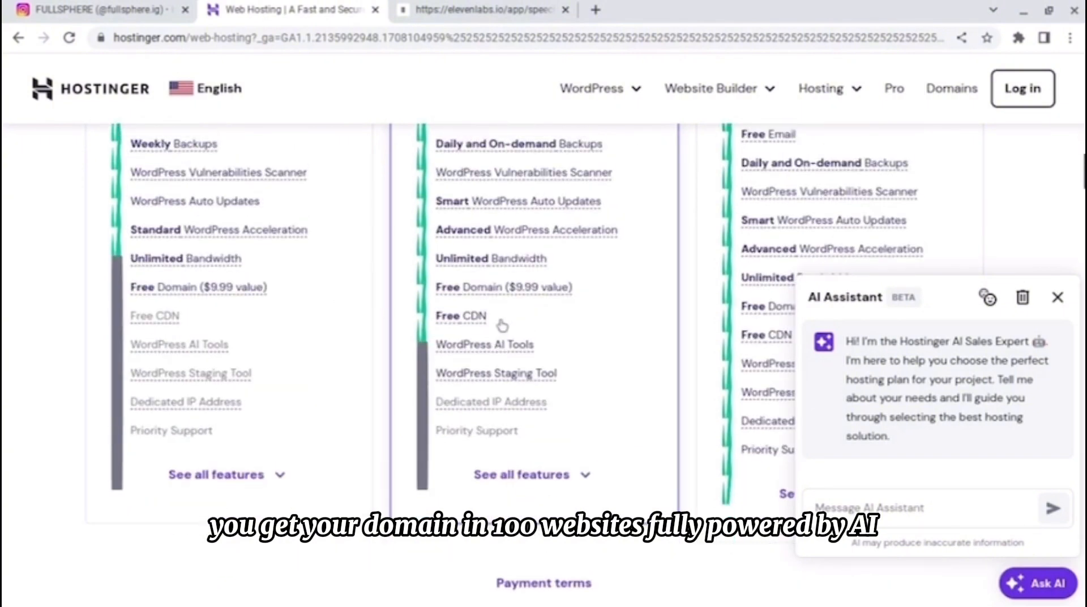
scroll(634, 447, up, 9)
scroll(544, 348, up, 10)
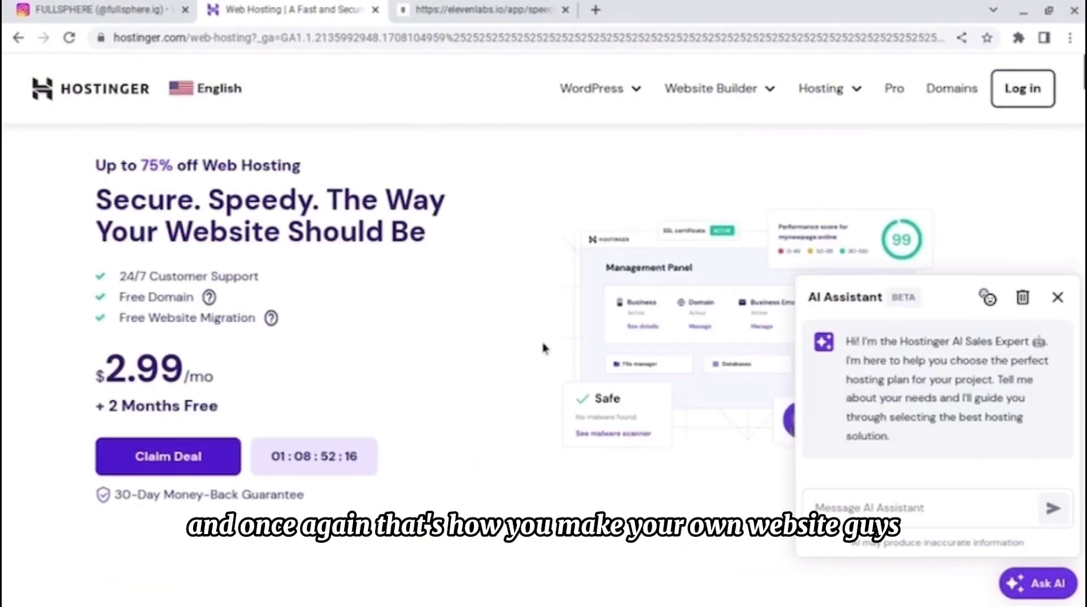
scroll(469, 406, down, 5)
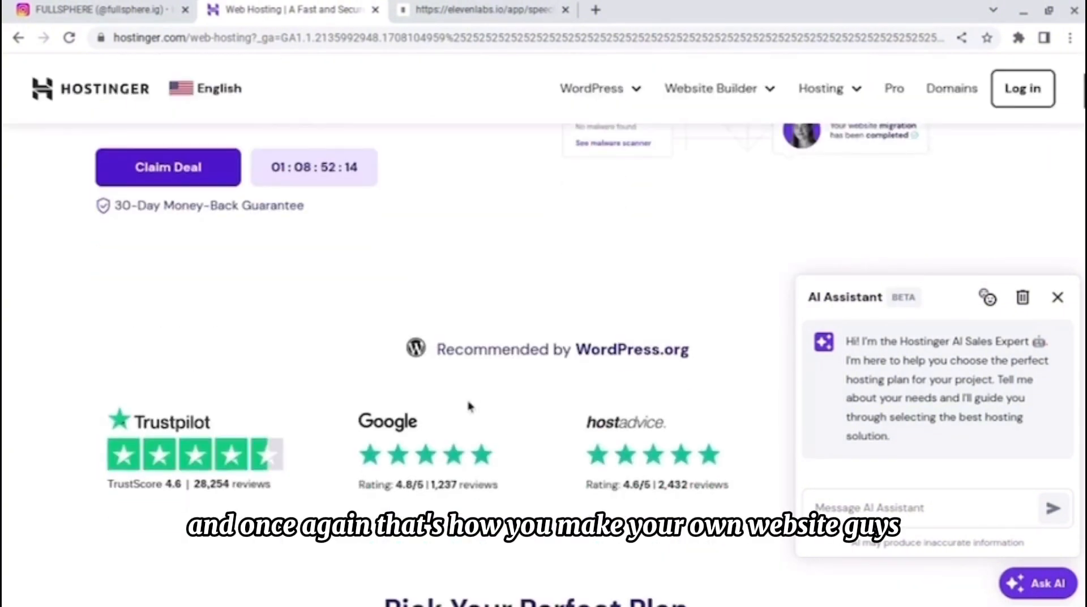